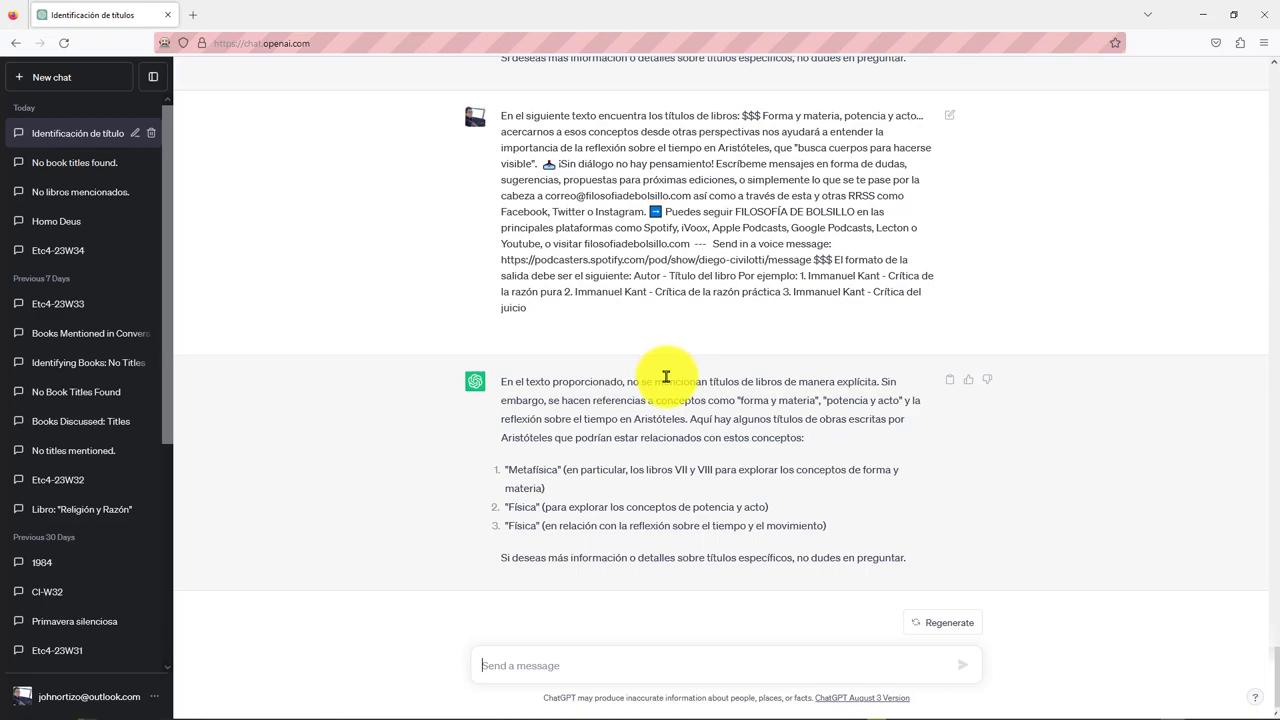
Submit the book-title extraction prompts for the episode descriptions on the Aristotelian cosmological scheme and on the first mover.
{"action": "key", "text": "ctrl+v"}
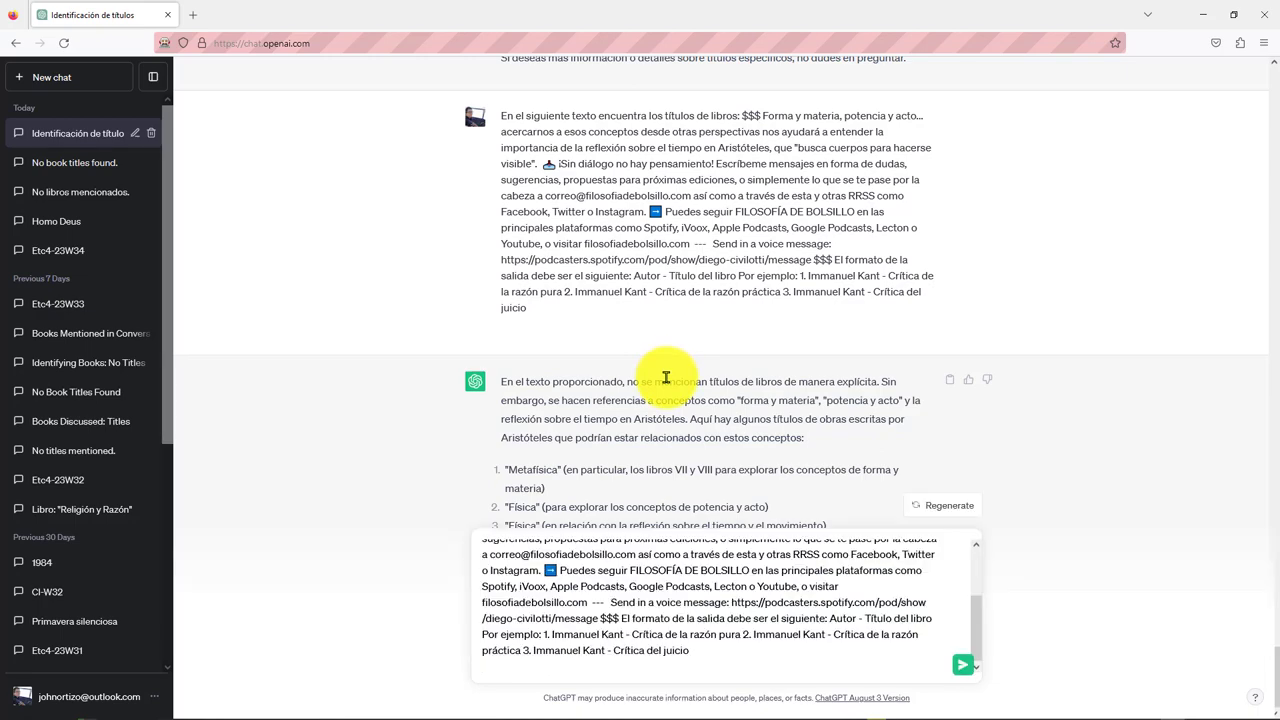
{"action": "key", "text": "Return"}
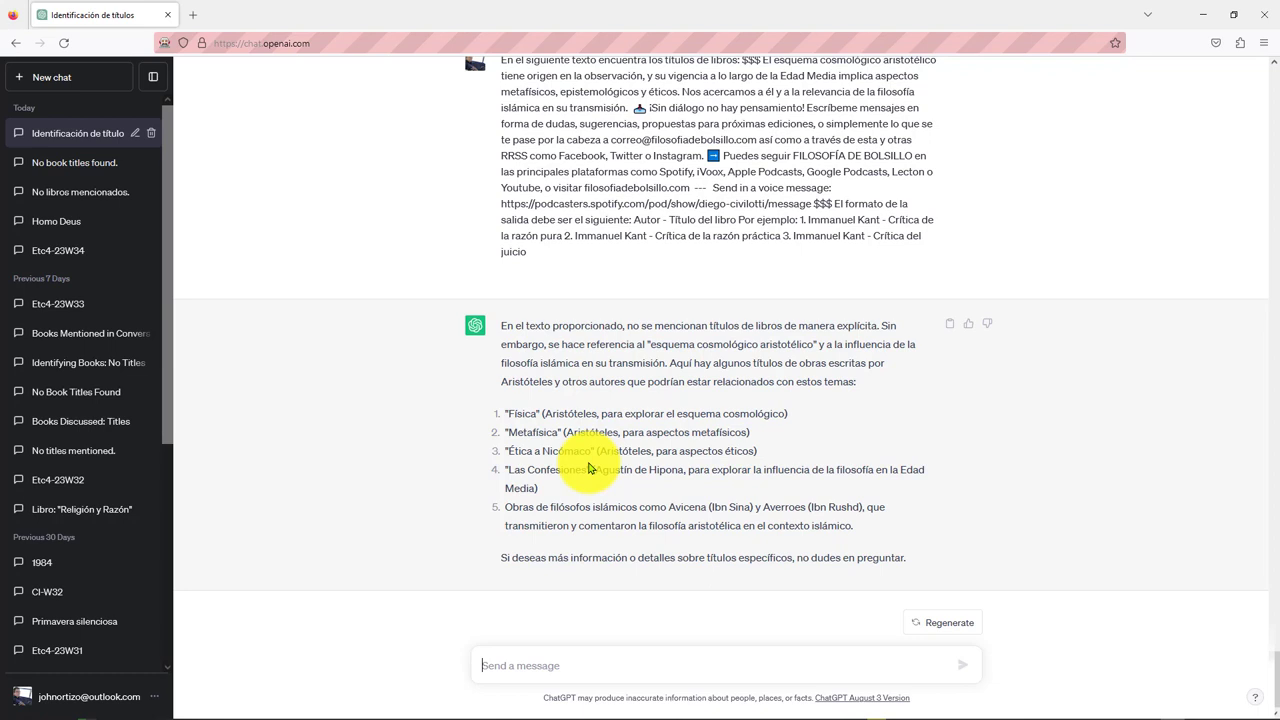
{"action": "key", "text": "ctrl+v"}
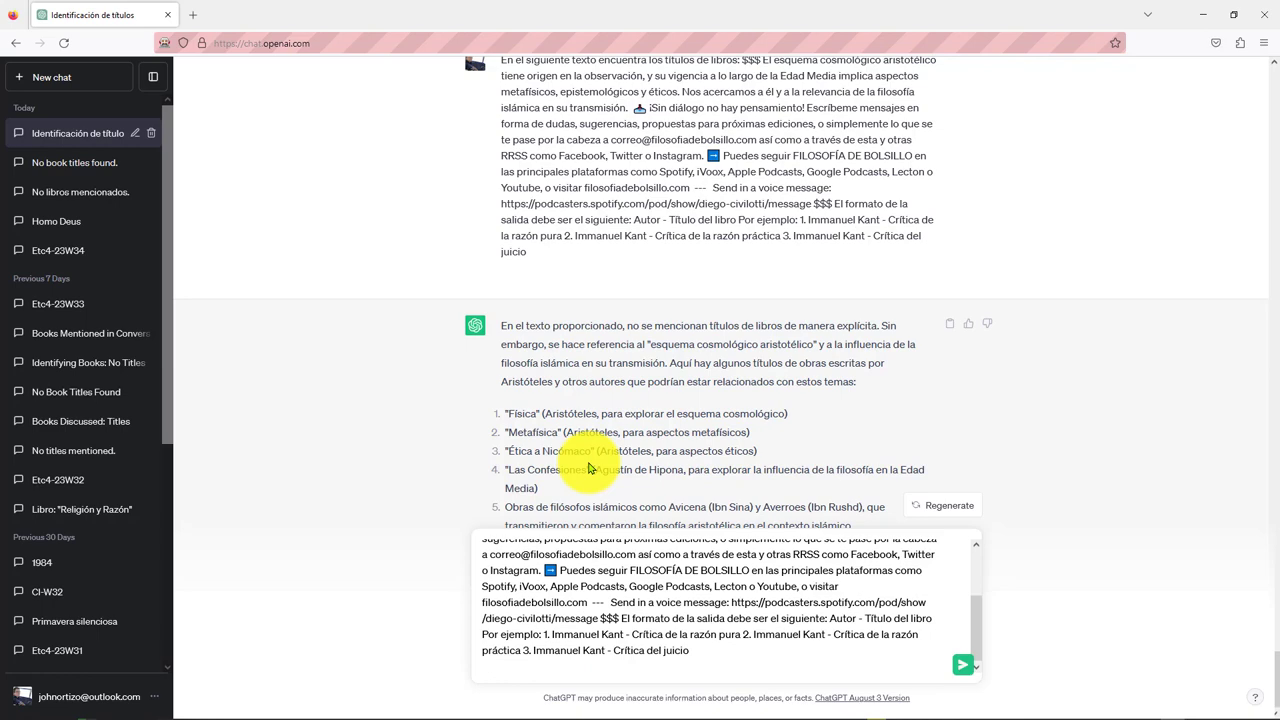
{"action": "key", "text": "Return"}
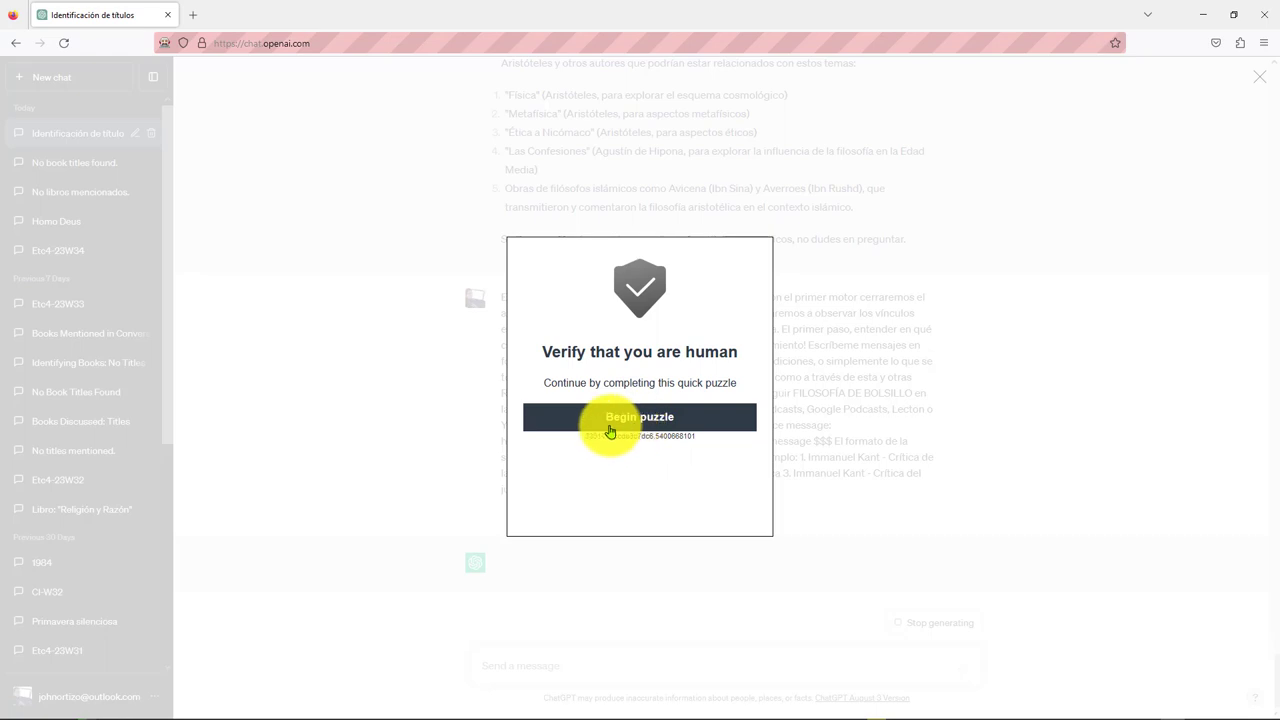
Complete the human verification puzzle by choosing the image with two boxes and submitting it.
{"action": "left_click", "coordinate": [653, 427]}
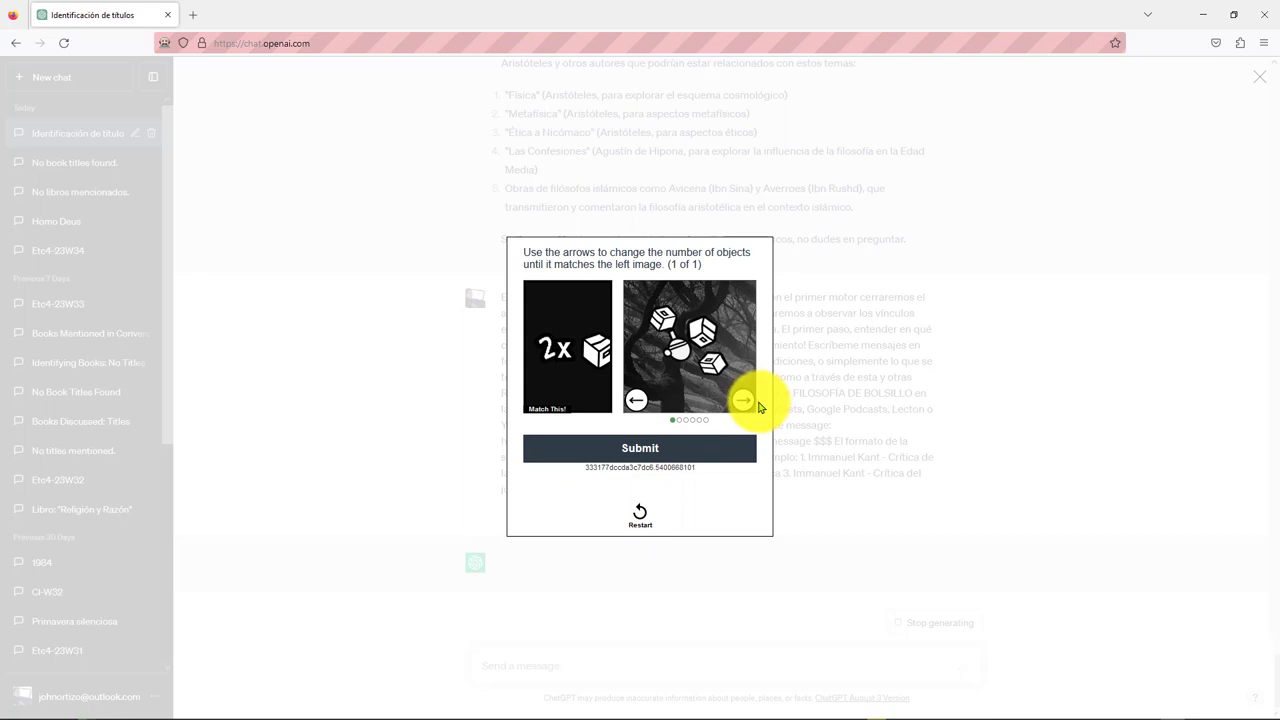
{"action": "left_click", "coordinate": [748, 404]}
{"action": "left_click", "coordinate": [746, 404]}
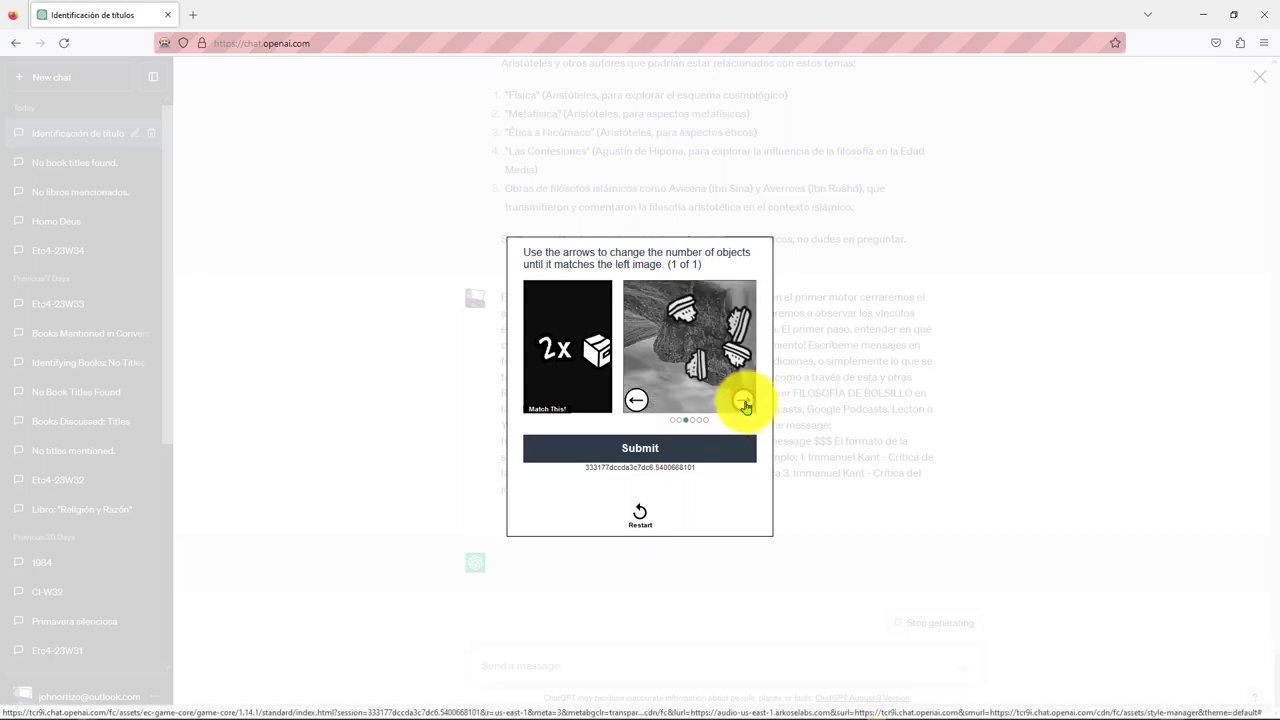
{"action": "left_click", "coordinate": [744, 404]}
{"action": "left_click", "coordinate": [742, 404]}
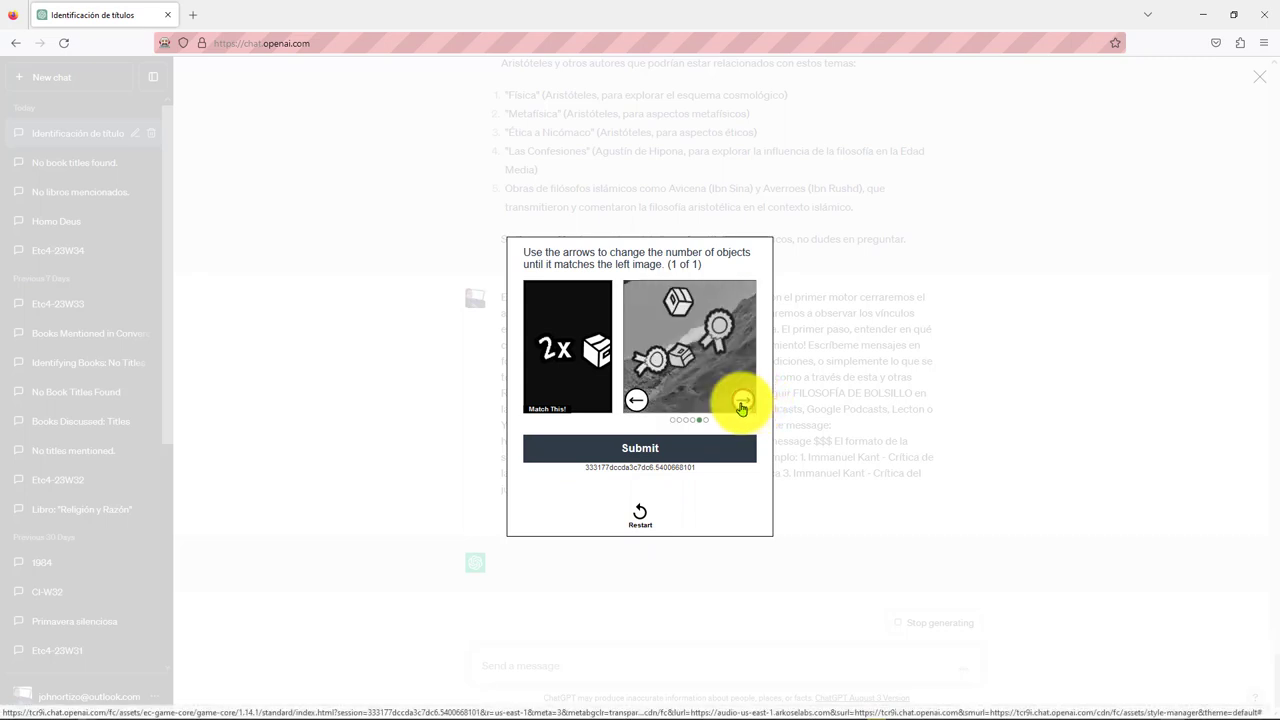
{"action": "left_click", "coordinate": [677, 449]}
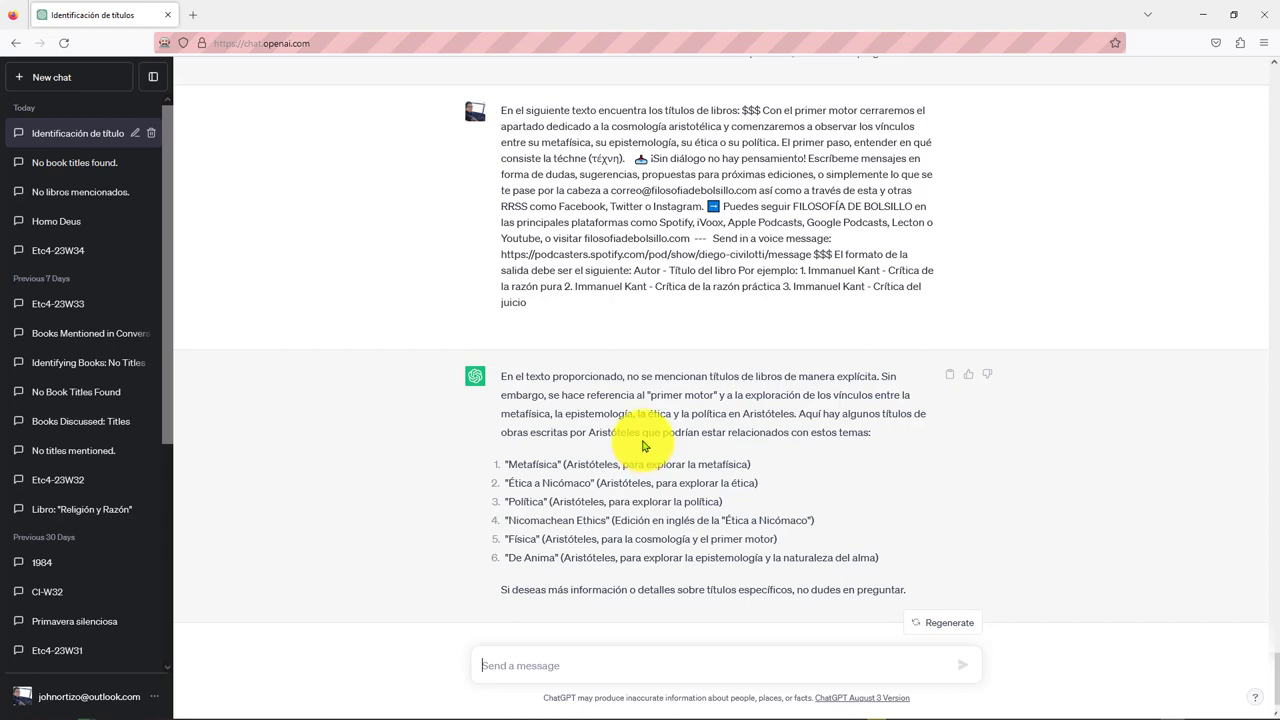
Submit the book-title prompts for the Aristotle episodes on prudence, science and theology, and on wisdom, happiness and virtue.
{"action": "key", "text": "ctrl+v"}
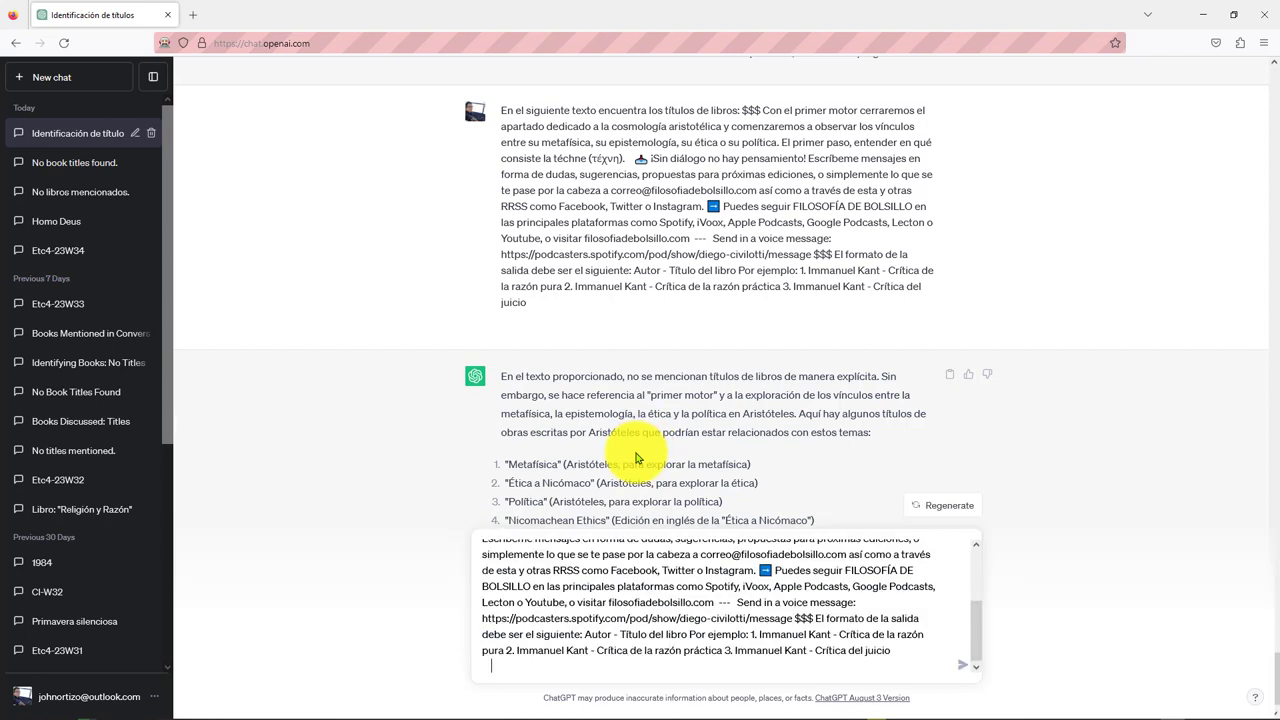
{"action": "key", "text": "Return"}
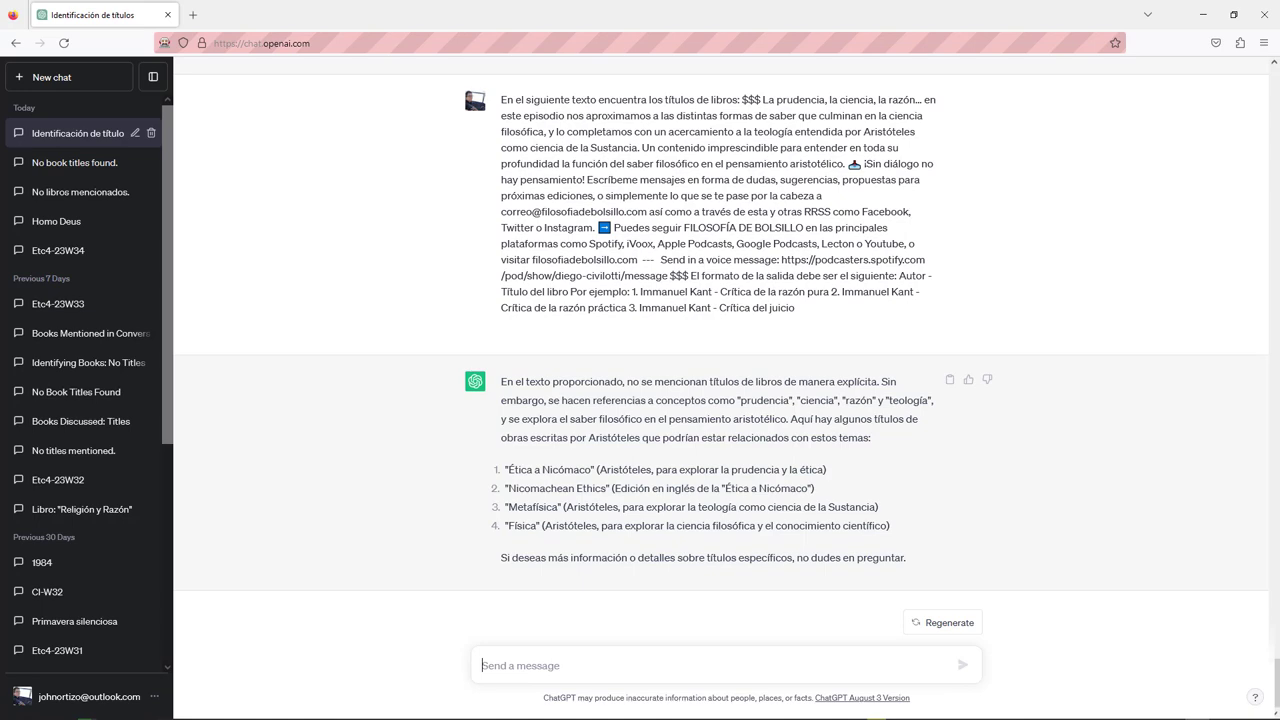
{"action": "scroll", "coordinate": [1086, 523], "scroll_direction": "up", "scroll_amount": 5}
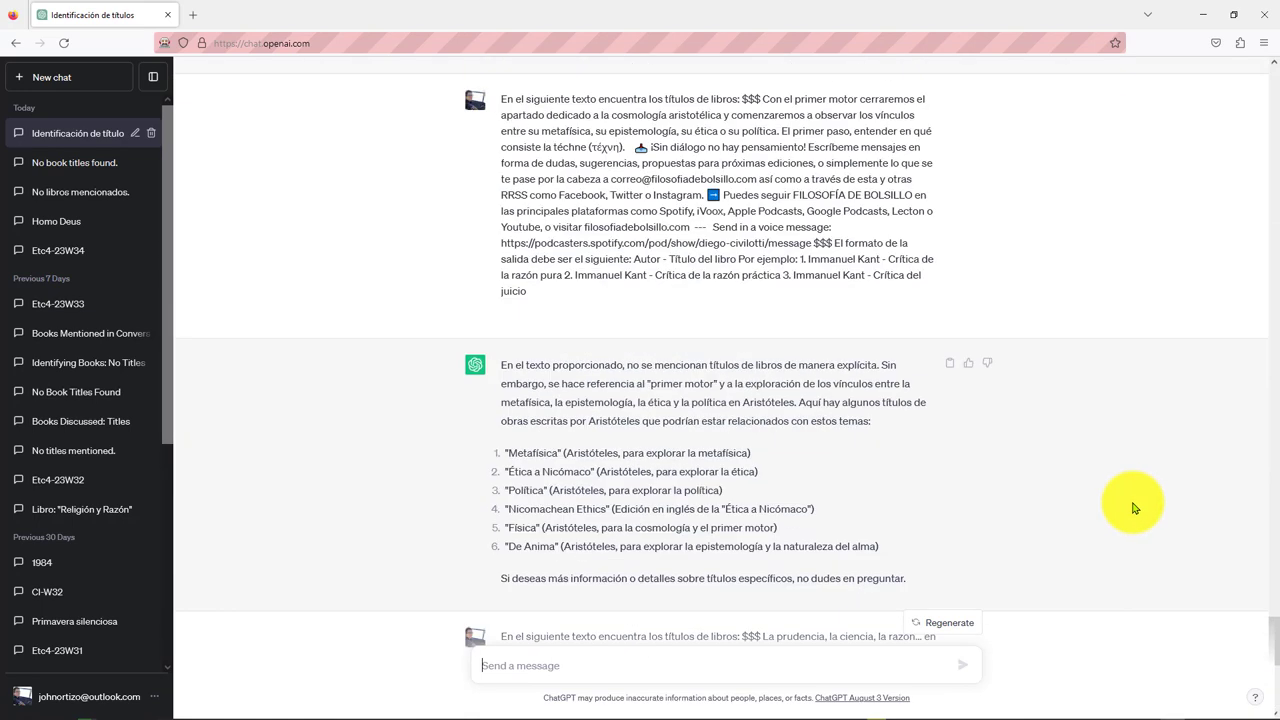
{"action": "scroll", "coordinate": [1130, 520], "scroll_direction": "down", "scroll_amount": 5}
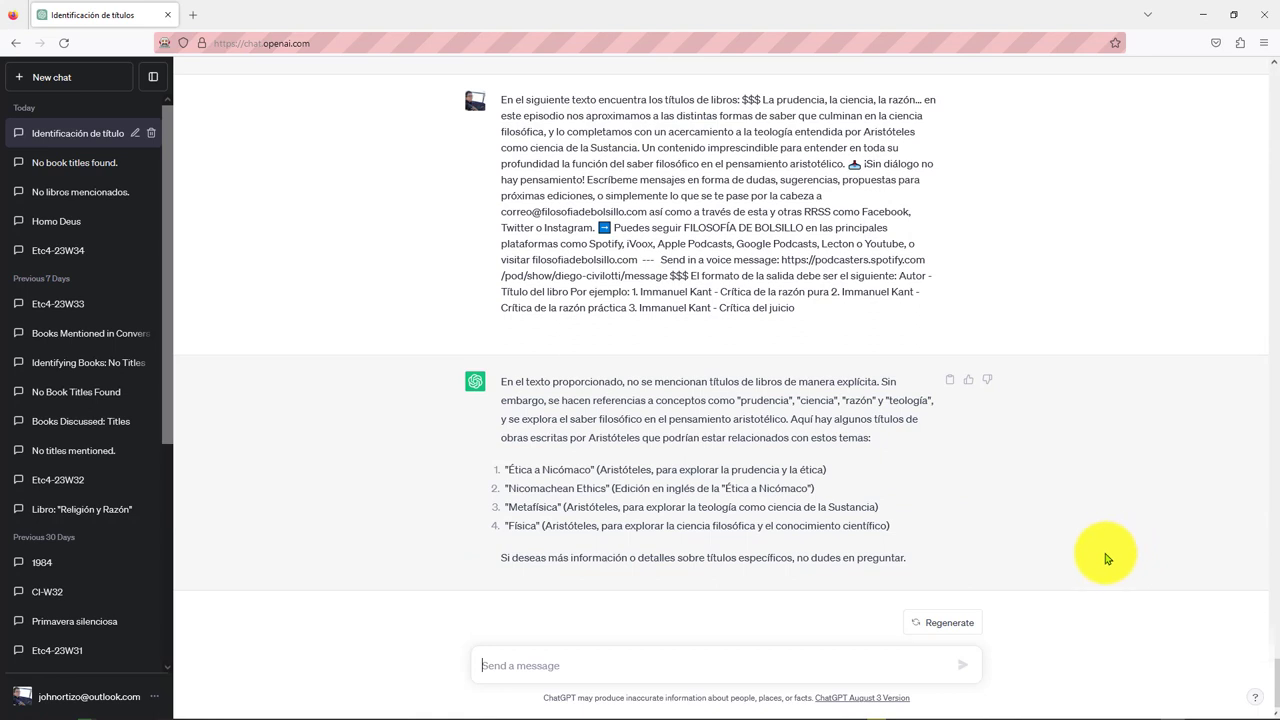
{"action": "key", "text": "ctrl+v"}
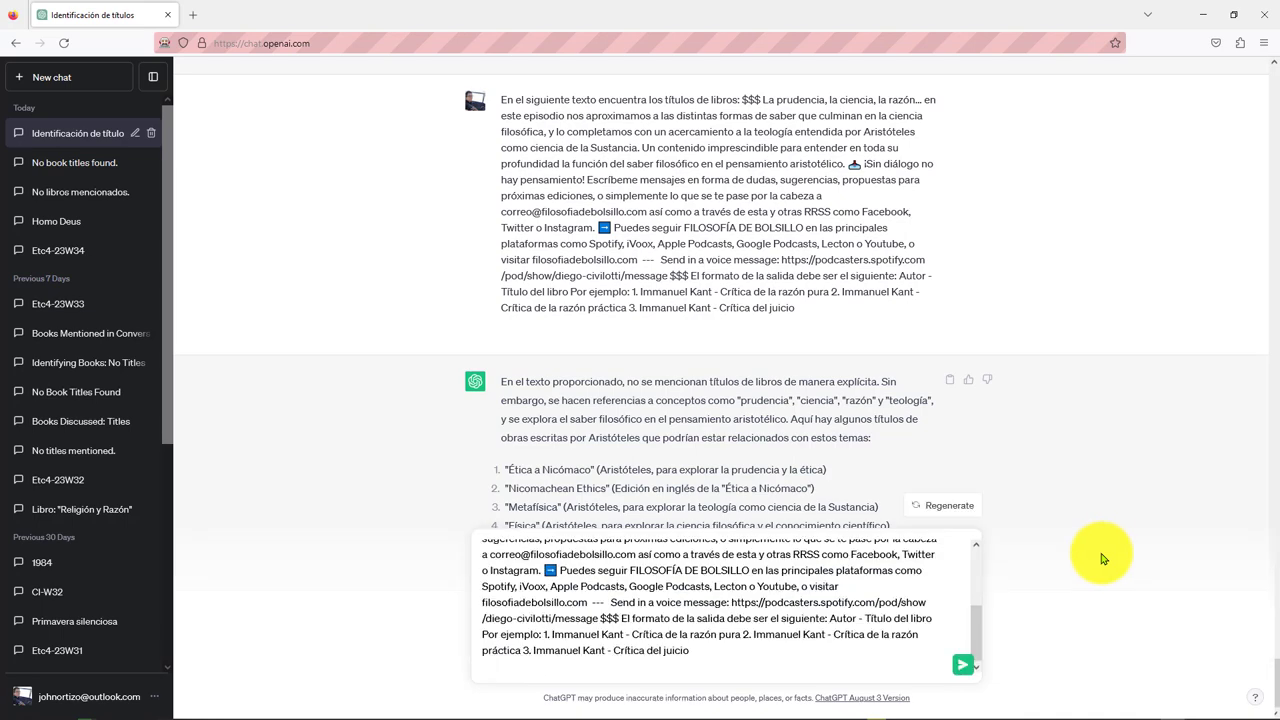
{"action": "key", "text": "Return"}
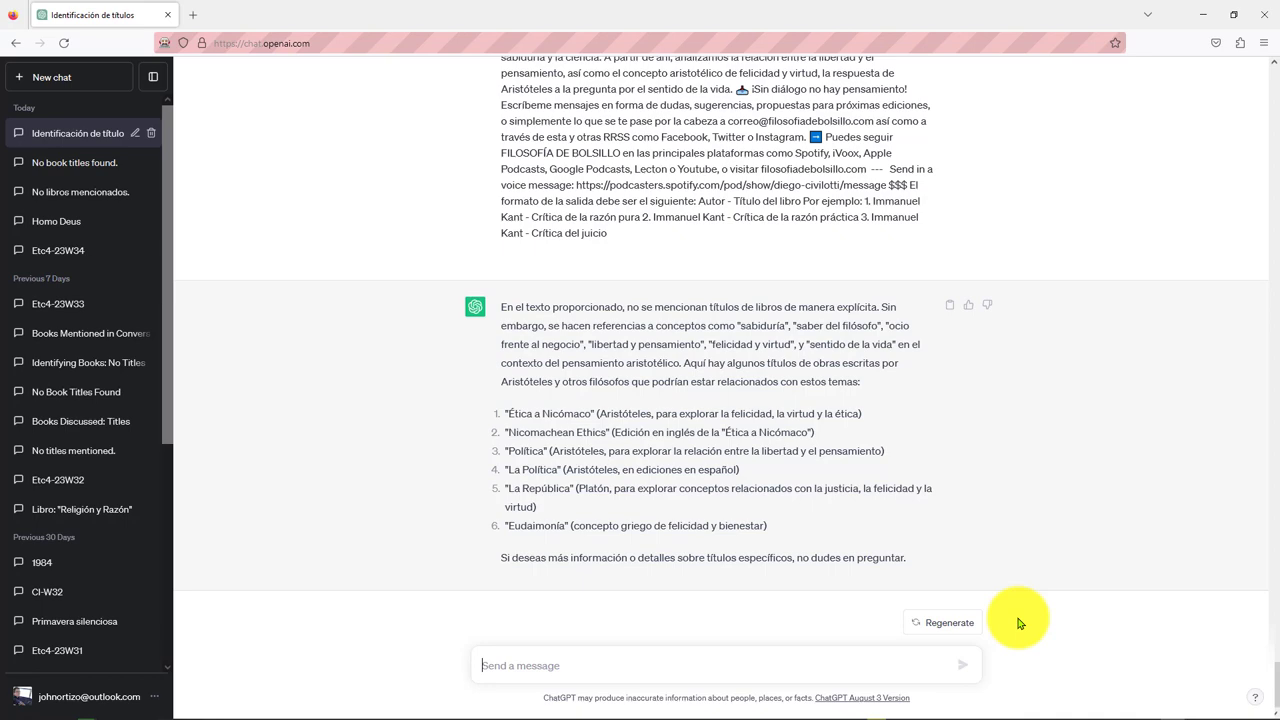
Submit the book-title prompts for the episodes on Aristotle's political thought and on Nietzsche's eternal return.
{"action": "key", "text": "ctrl+v"}
{"action": "key", "text": "Return"}
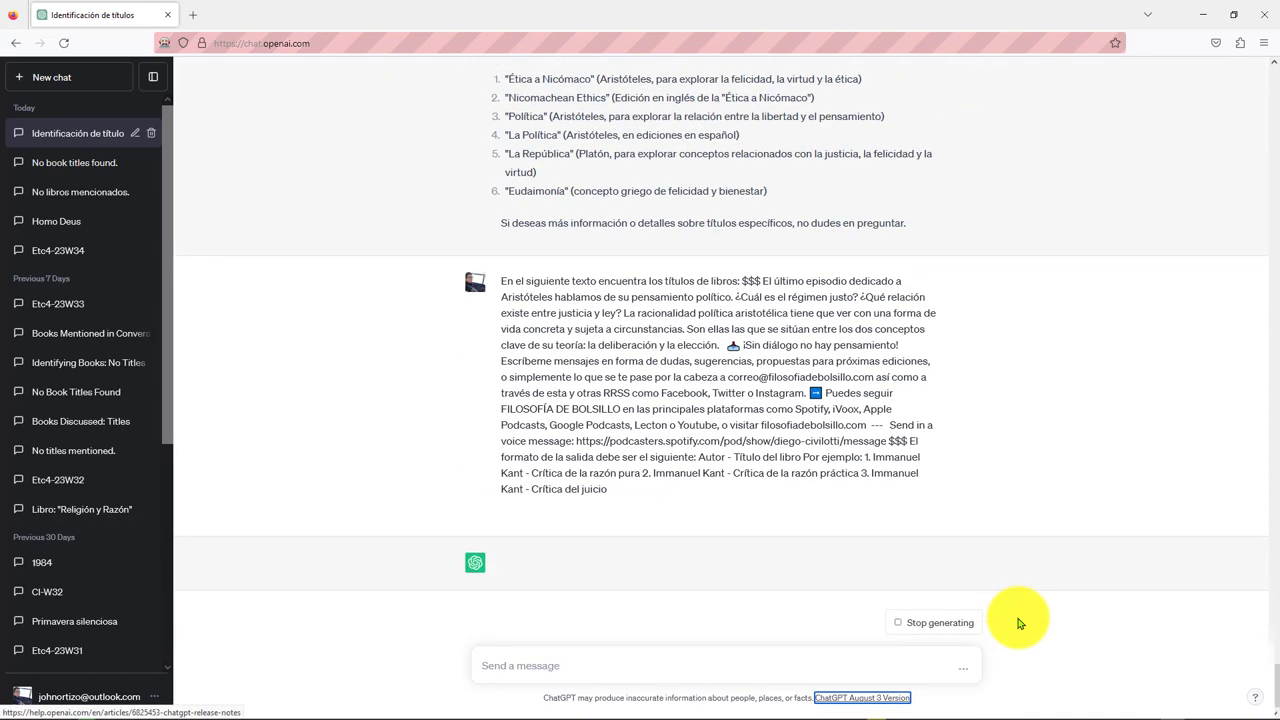
{"action": "left_click", "coordinate": [886, 662]}
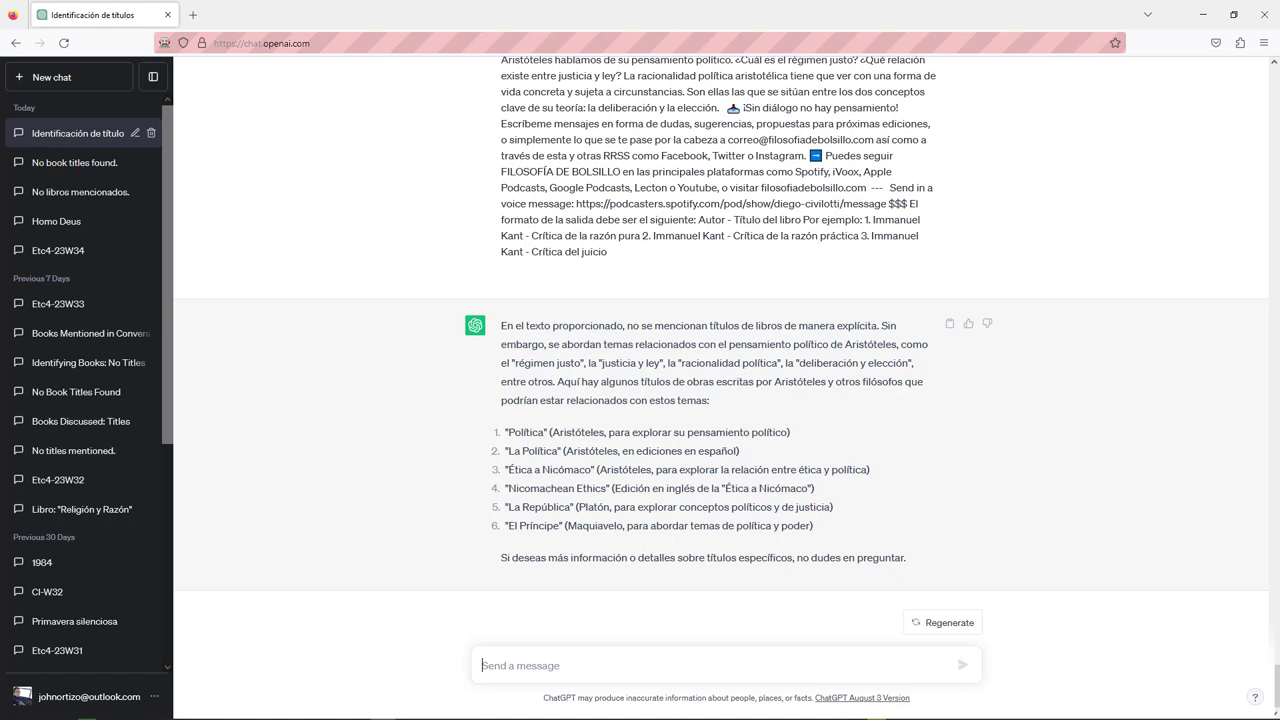
{"action": "key", "text": "ctrl+v"}
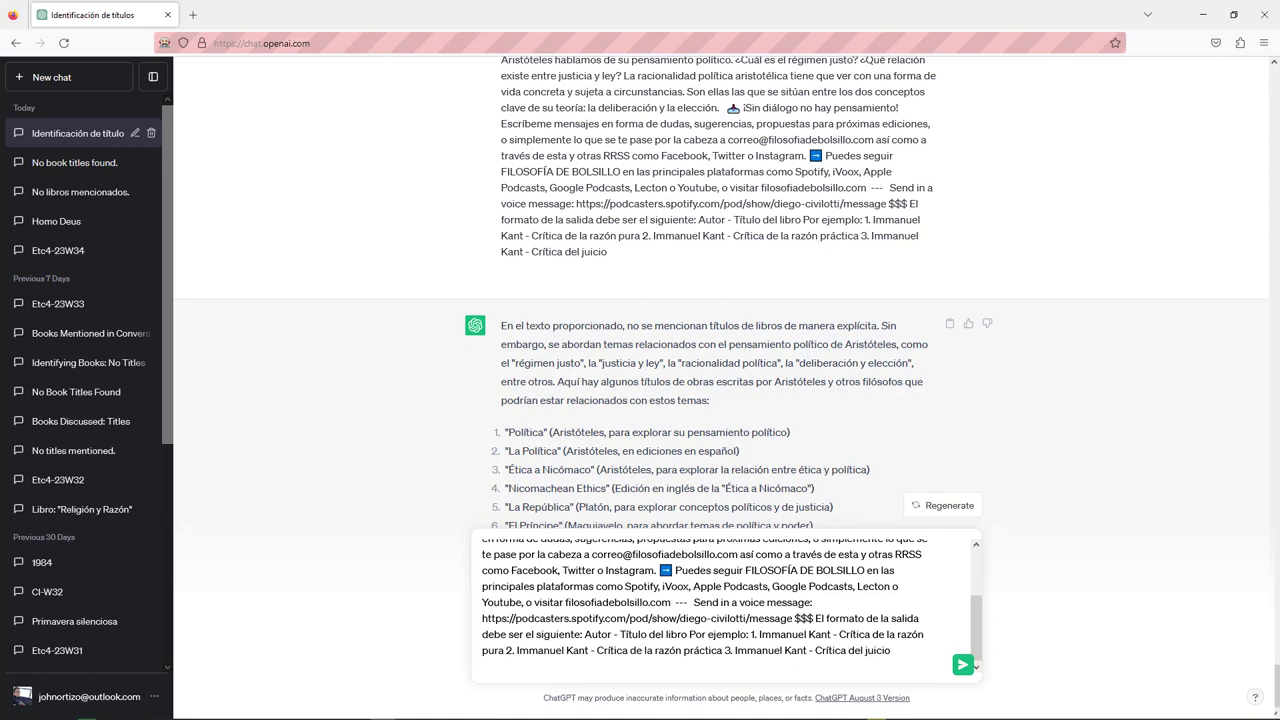
{"action": "key", "text": "Return"}
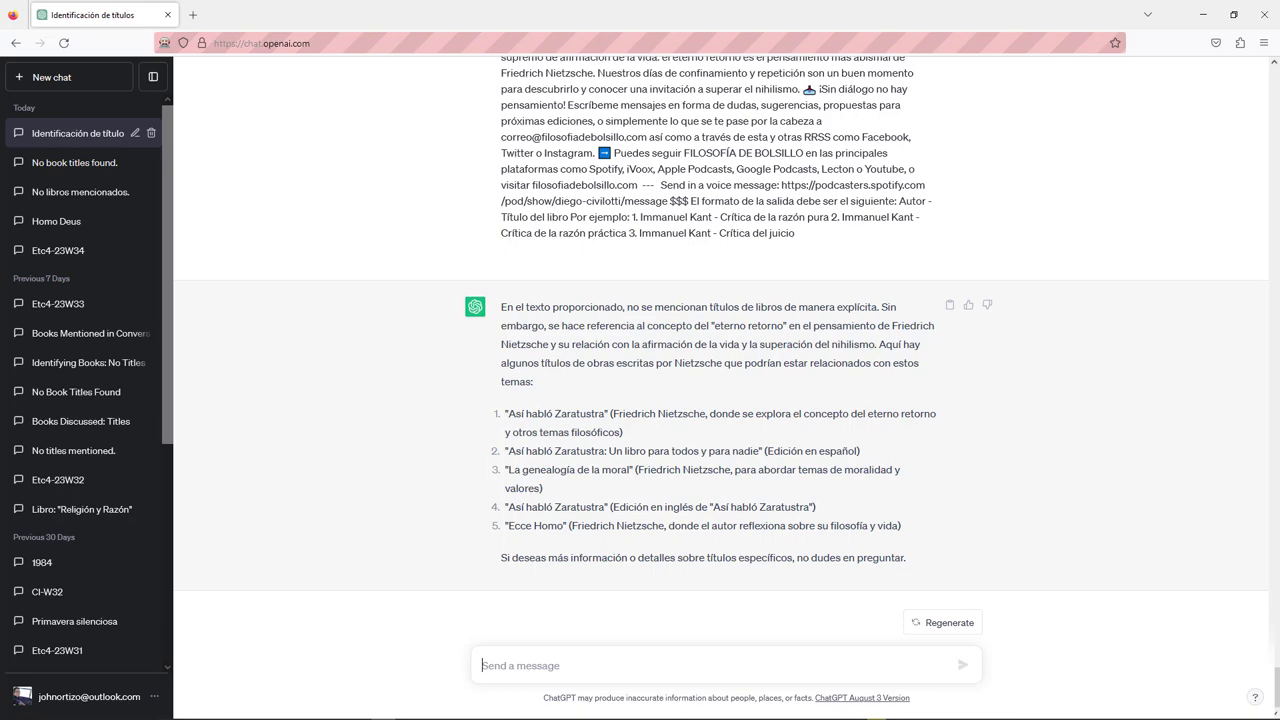
Submit the book-title prompts for the episodes on Descartes and modernity and on Descartes' search for a method.
{"action": "key", "text": "ctrl+v"}
{"action": "key", "text": "Return"}
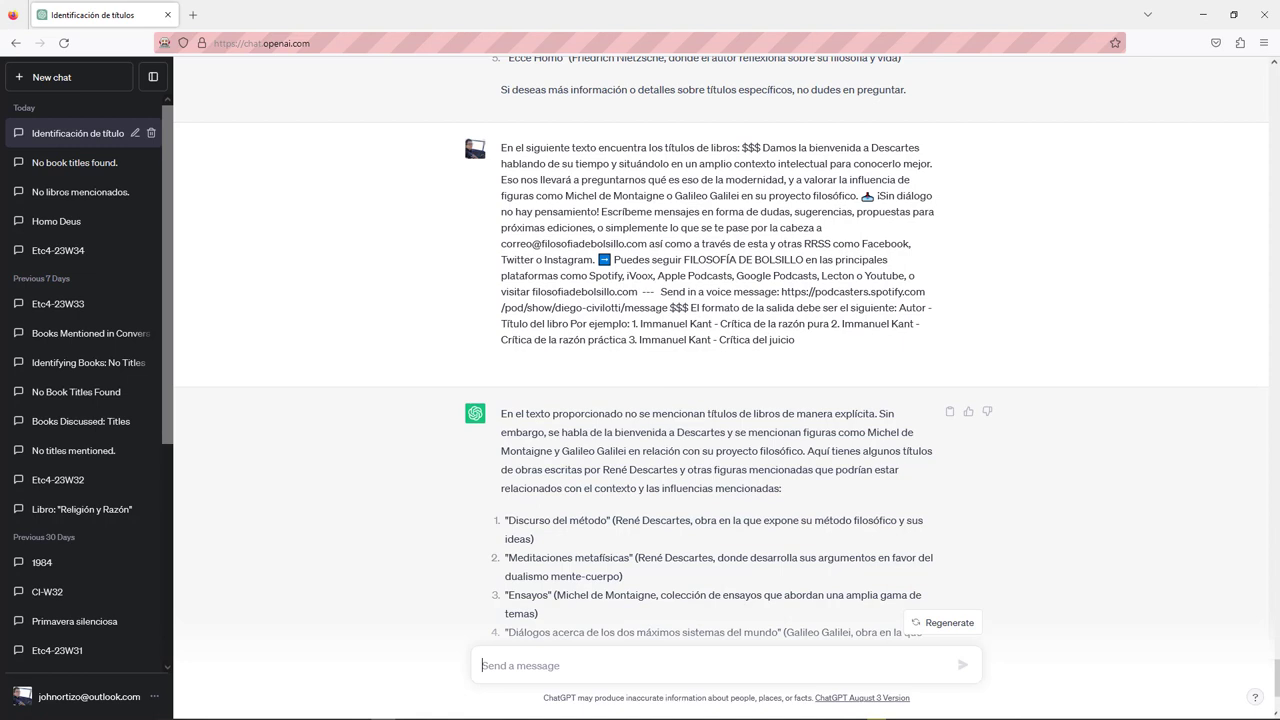
{"action": "key", "text": "ctrl+v"}
{"action": "key", "text": "Return"}
Switch to DB Browser for SQLite, refresh the episodio table and look through its rows.
{"action": "key", "text": "alt+Tab"}
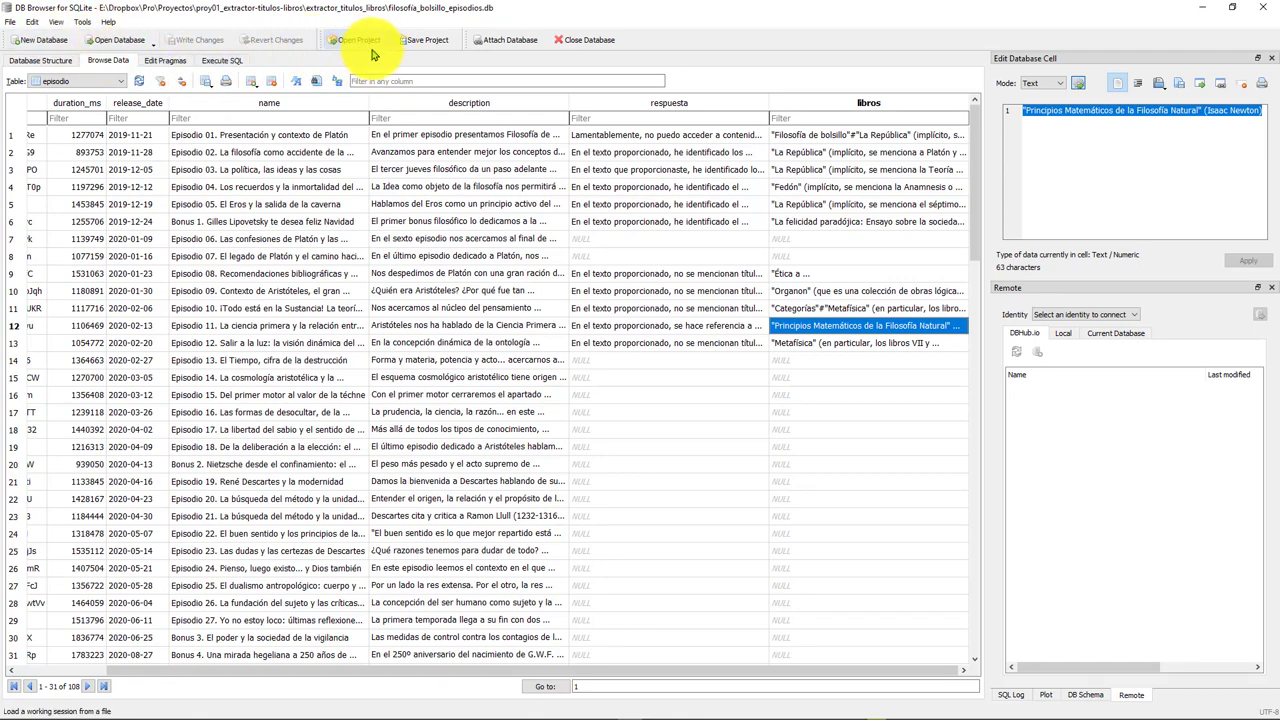
{"action": "left_click", "coordinate": [143, 85]}
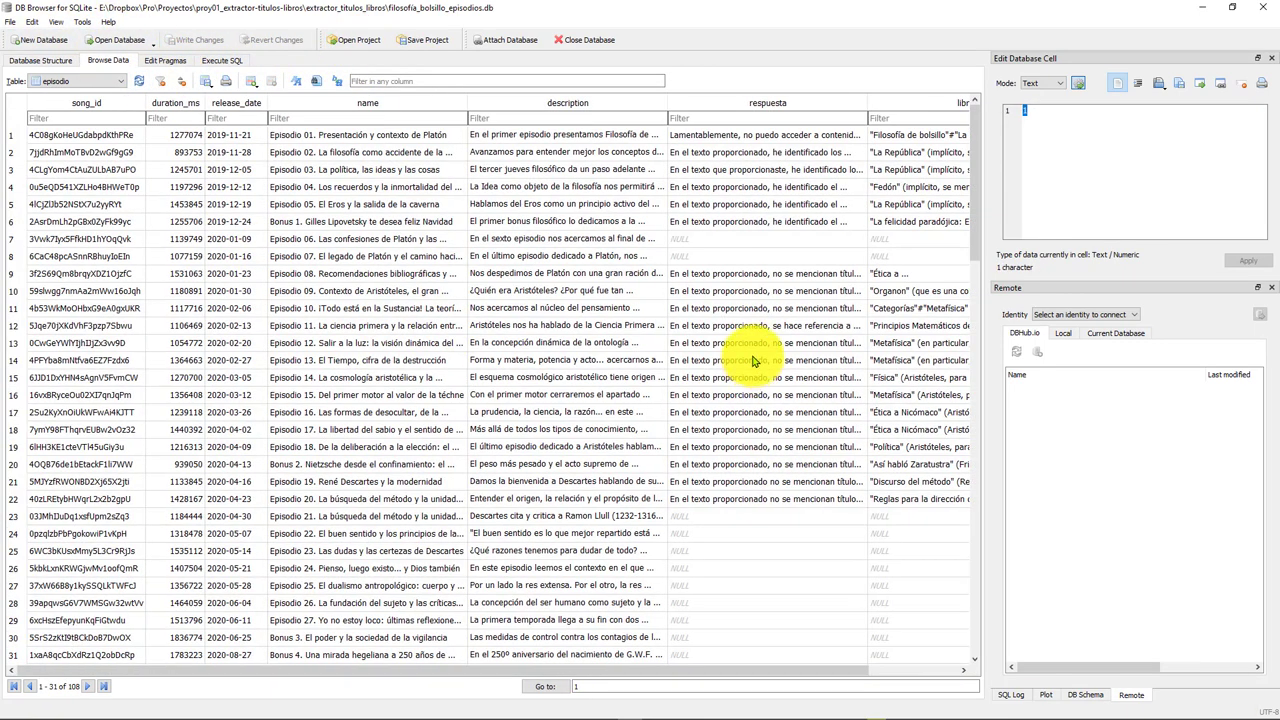
{"action": "scroll", "coordinate": [750, 357], "scroll_direction": "down", "scroll_amount": 2}
{"action": "scroll", "coordinate": [800, 351], "scroll_direction": "down", "scroll_amount": 15}
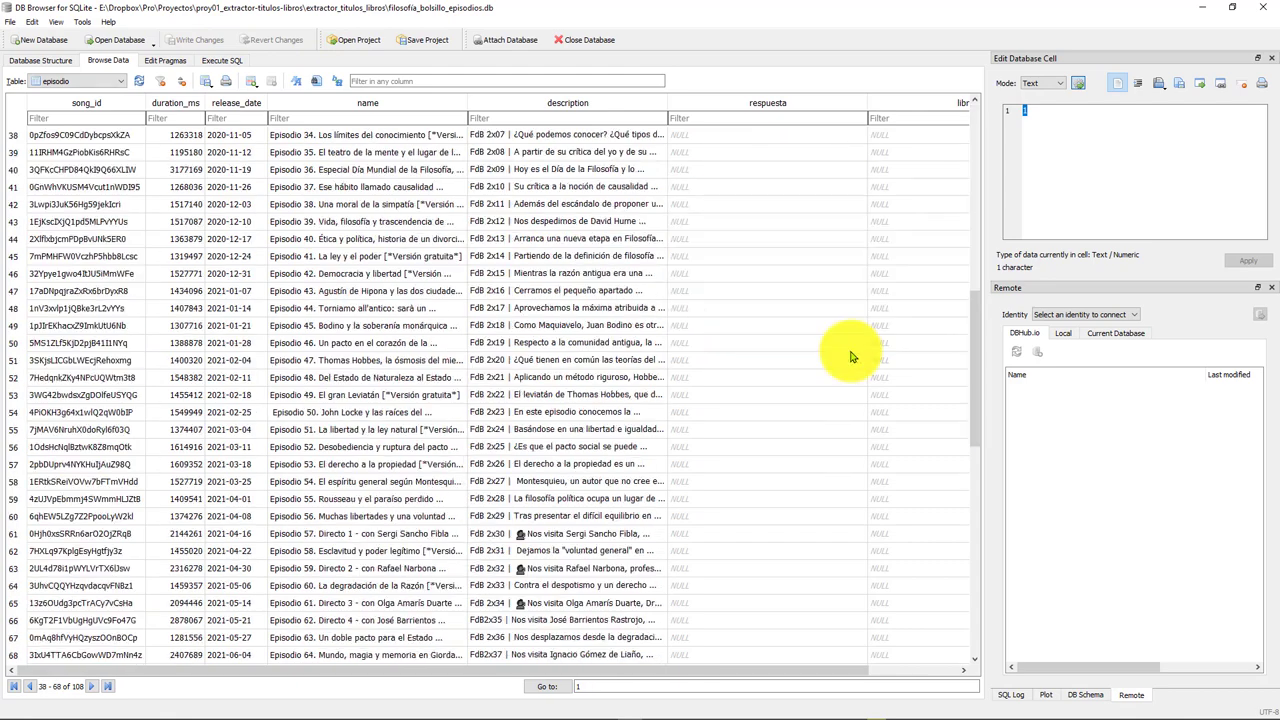
{"action": "scroll", "coordinate": [870, 365], "scroll_direction": "up", "scroll_amount": 20}
Examine the stored libros and respuesta cells of the Aristotle, Nietzsche and Descartes episodes, and refresh the table again.
{"action": "left_click", "coordinate": [894, 308]}
{"action": "left_click", "coordinate": [894, 360]}
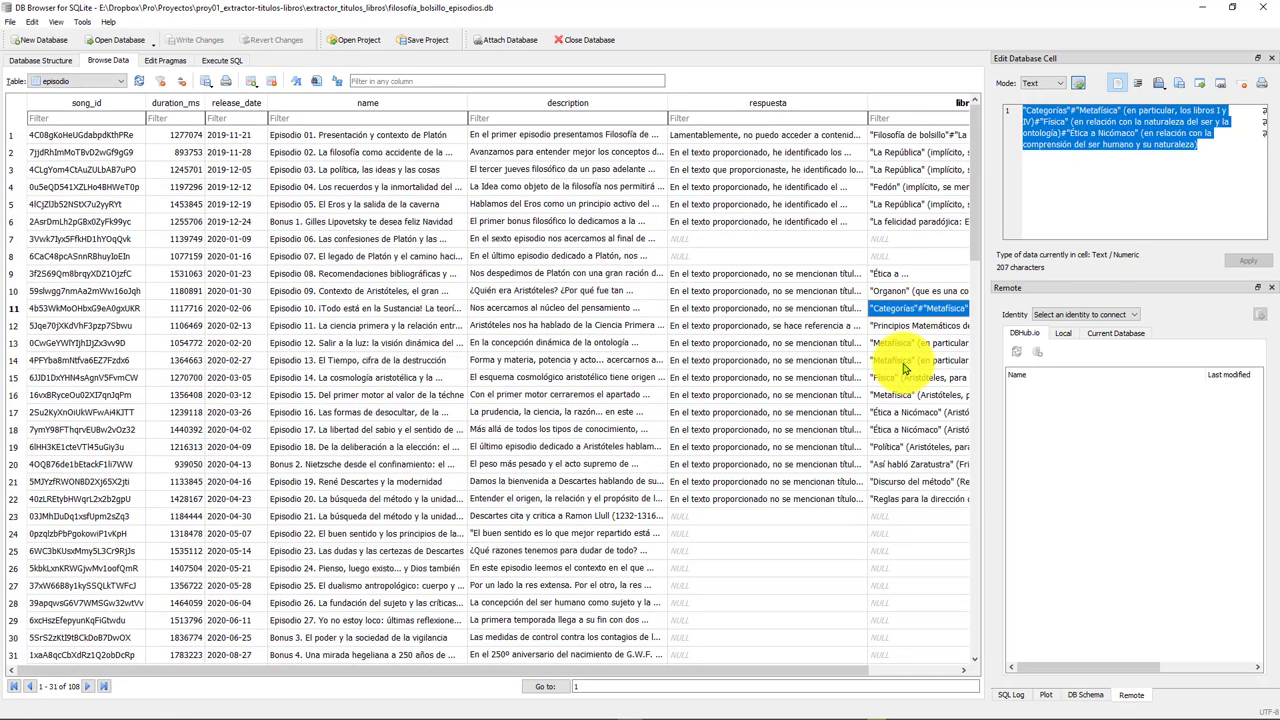
{"action": "left_click", "coordinate": [894, 412]}
{"action": "left_click", "coordinate": [880, 342]}
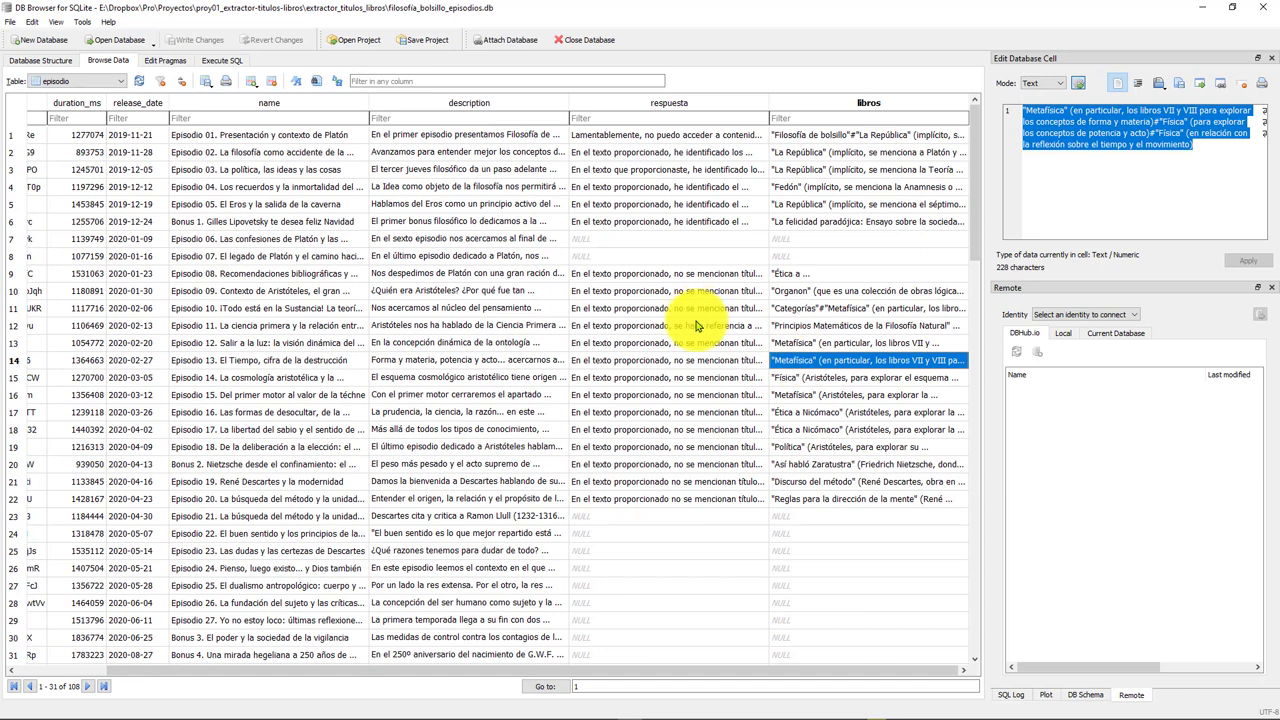
{"action": "left_click", "coordinate": [666, 308]}
{"action": "left_click", "coordinate": [792, 360]}
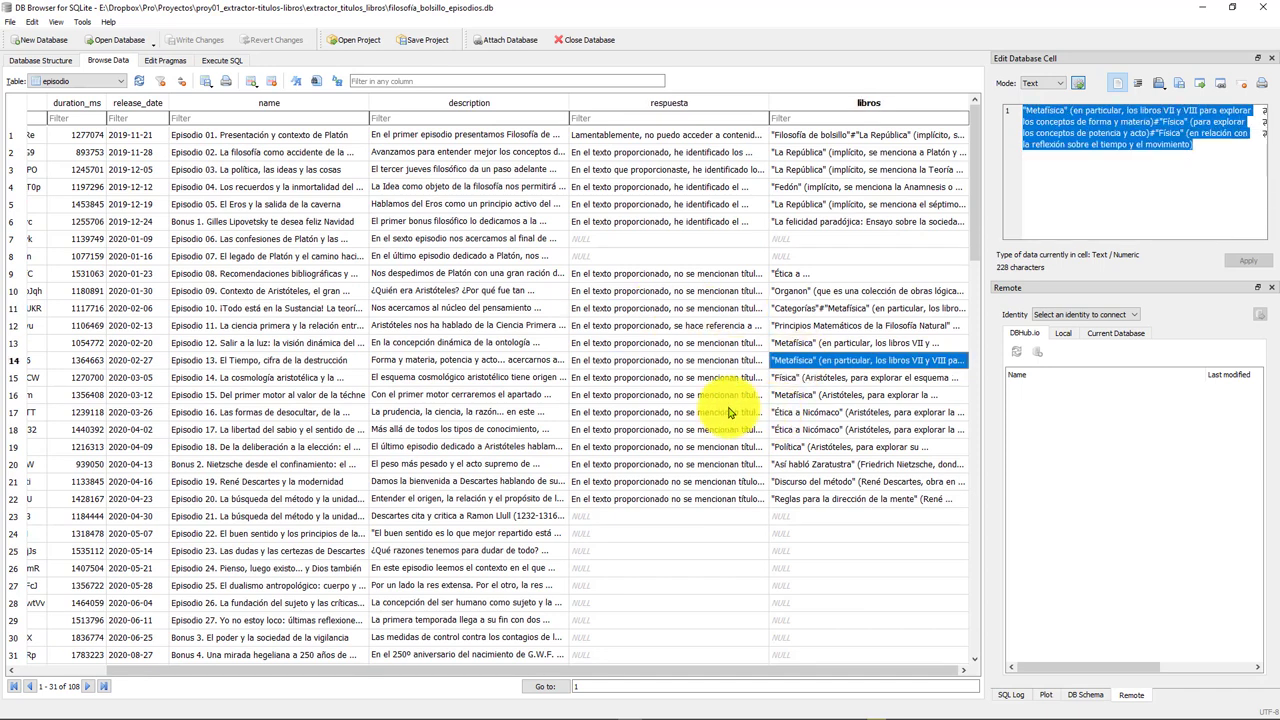
{"action": "left_click", "coordinate": [625, 394]}
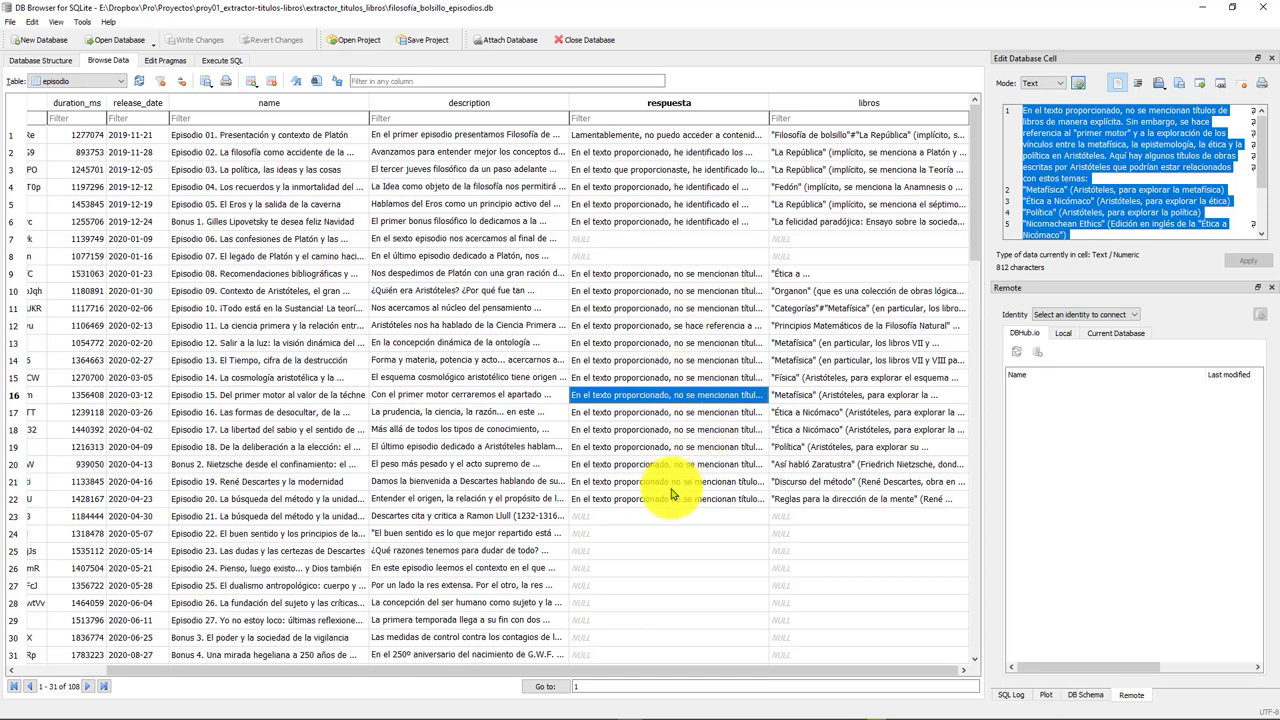
{"action": "left_click", "coordinate": [690, 465]}
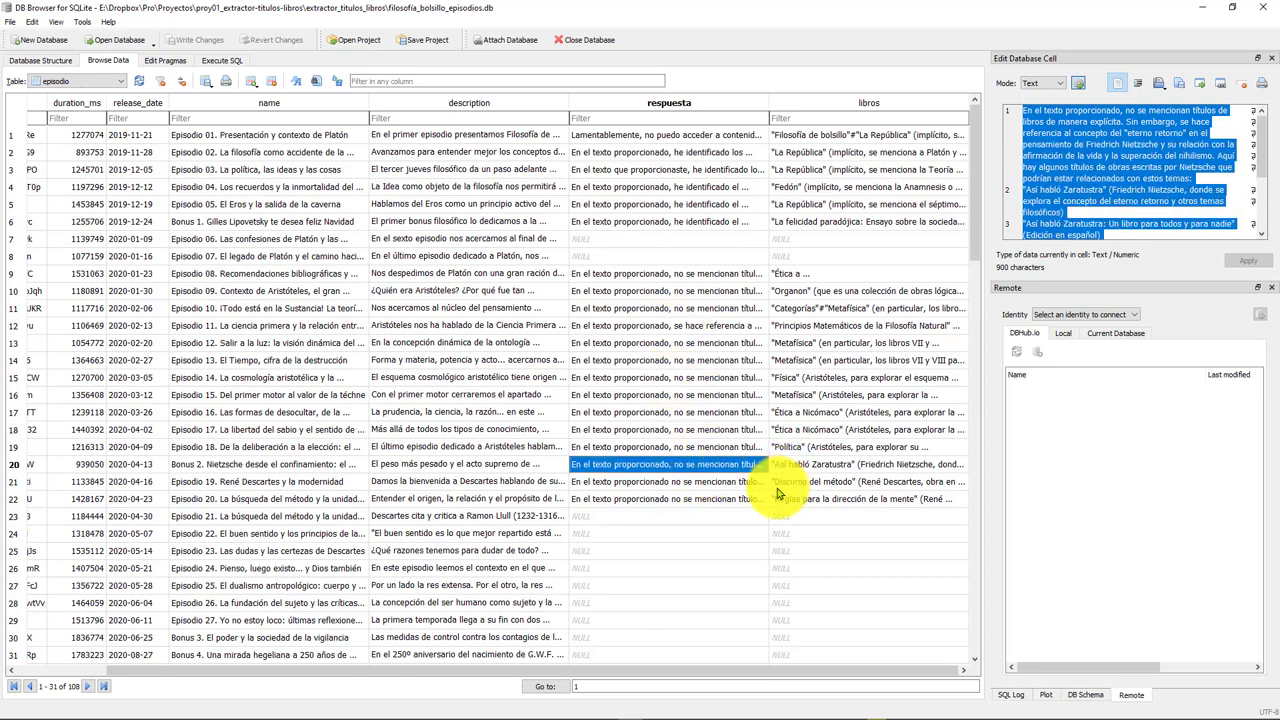
{"action": "left_click", "coordinate": [725, 486]}
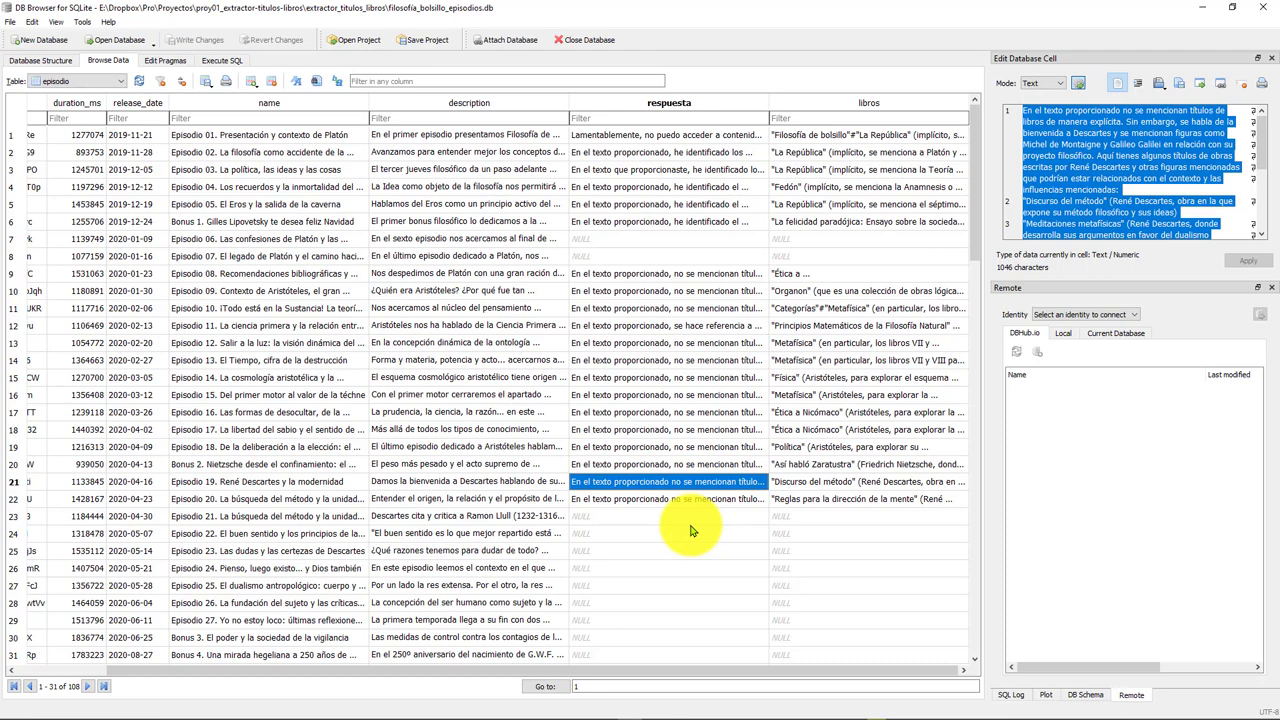
{"action": "left_click", "coordinate": [138, 84]}
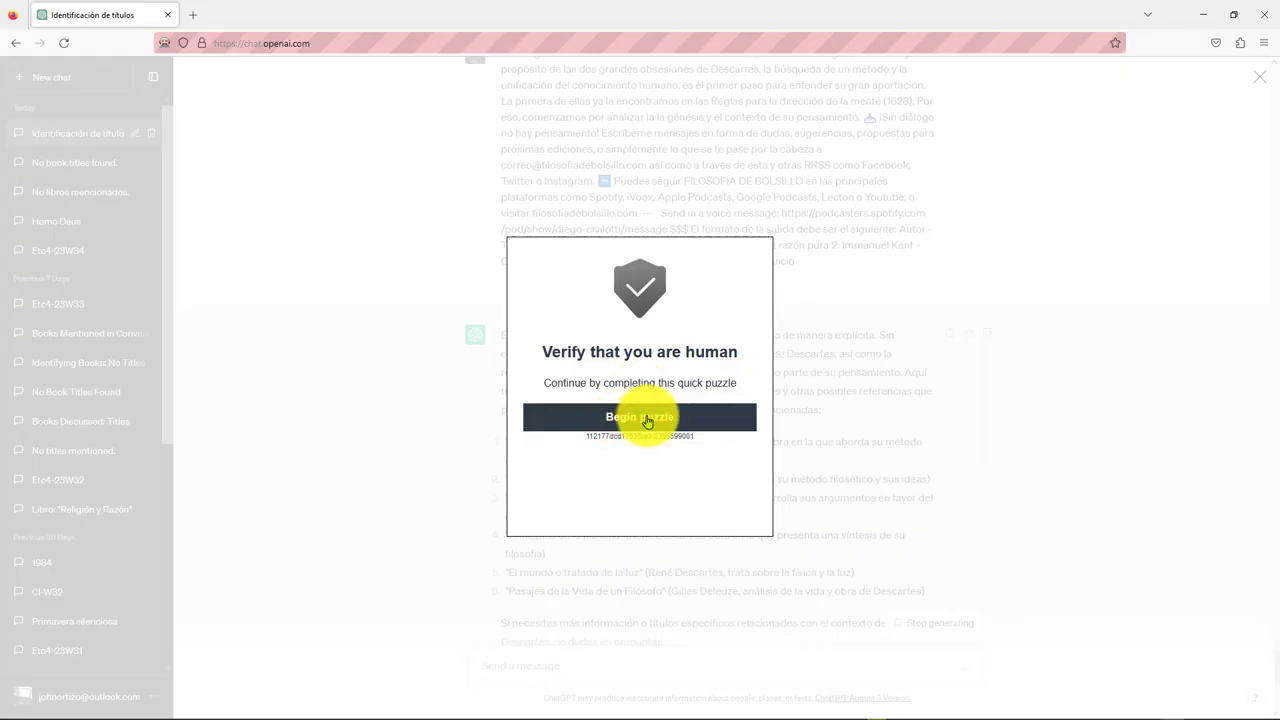
Complete the human verification puzzle in ChatGPT by choosing the image with three award ribbons and submitting it.
{"action": "left_click", "coordinate": [647, 418]}
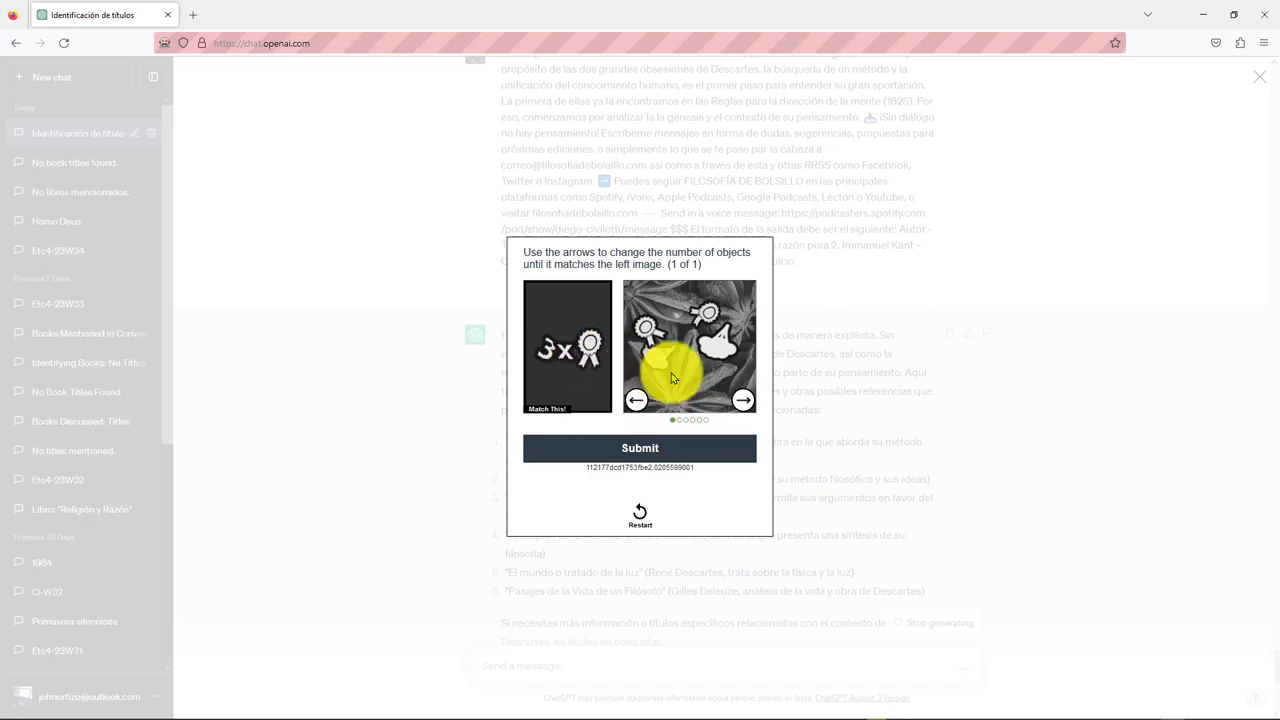
{"action": "left_click", "coordinate": [743, 400]}
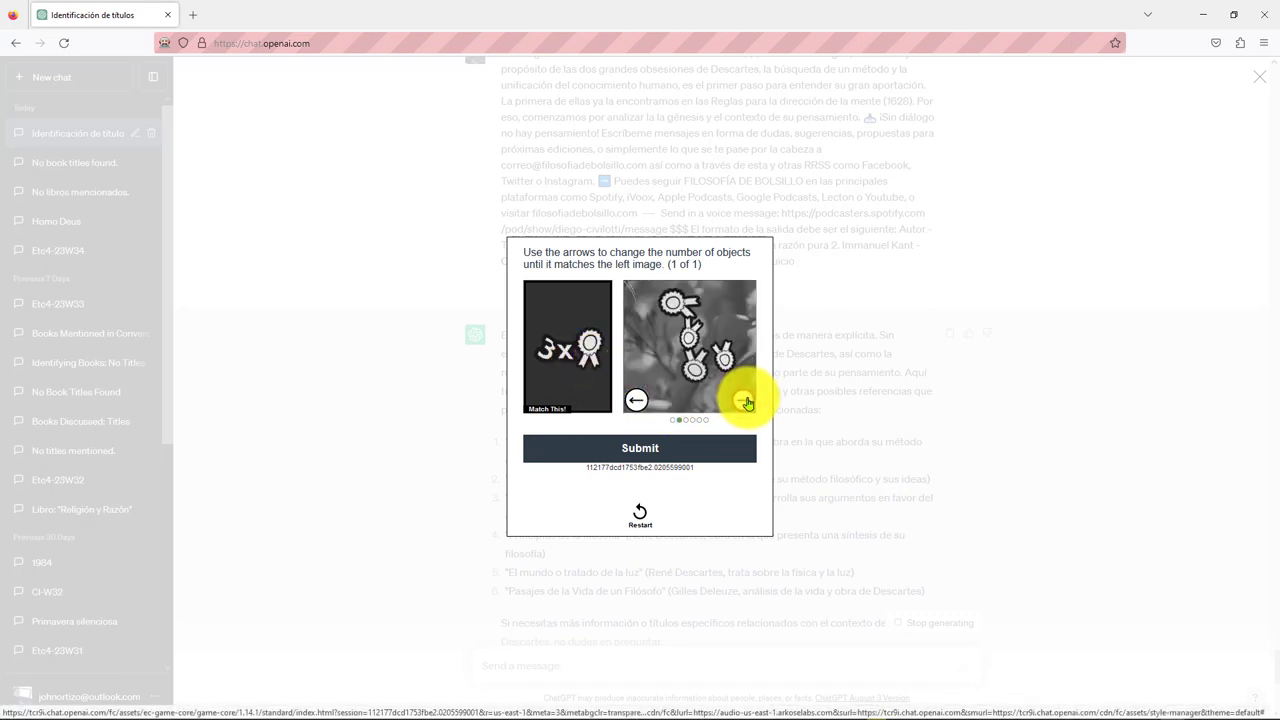
{"action": "left_click", "coordinate": [744, 400]}
{"action": "left_click", "coordinate": [745, 400]}
{"action": "left_click", "coordinate": [745, 400]}
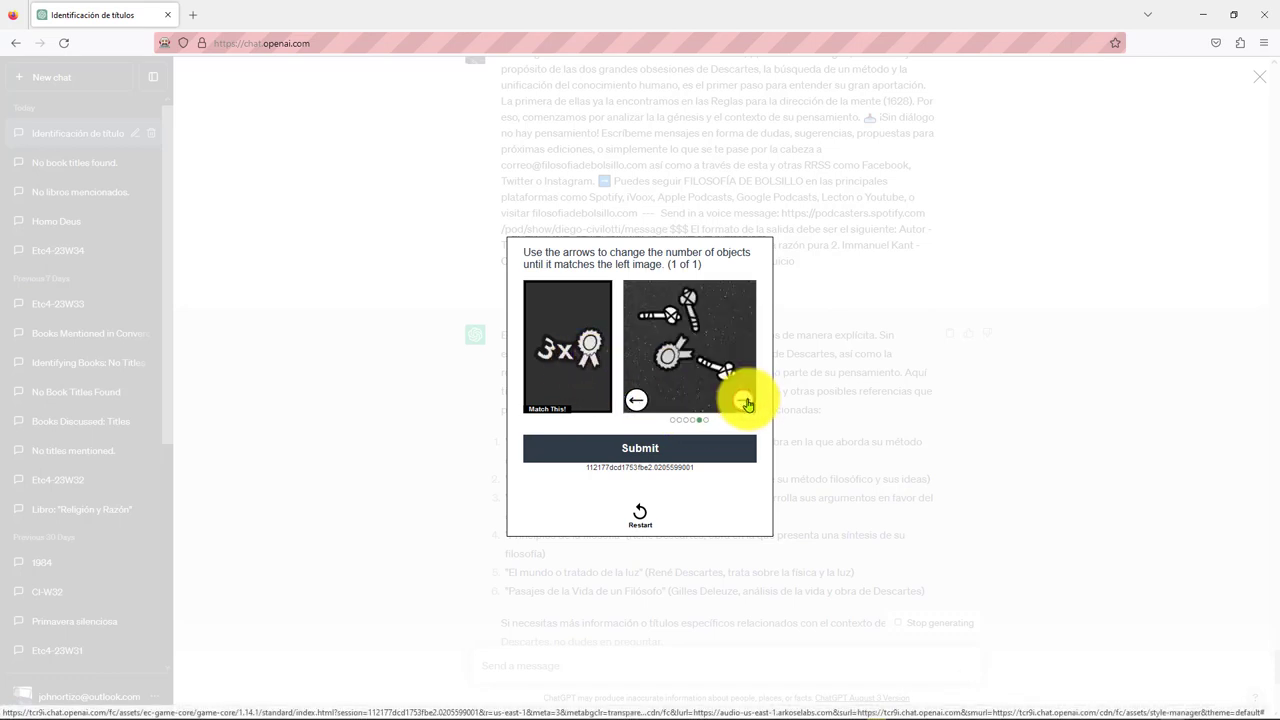
{"action": "left_click", "coordinate": [745, 401]}
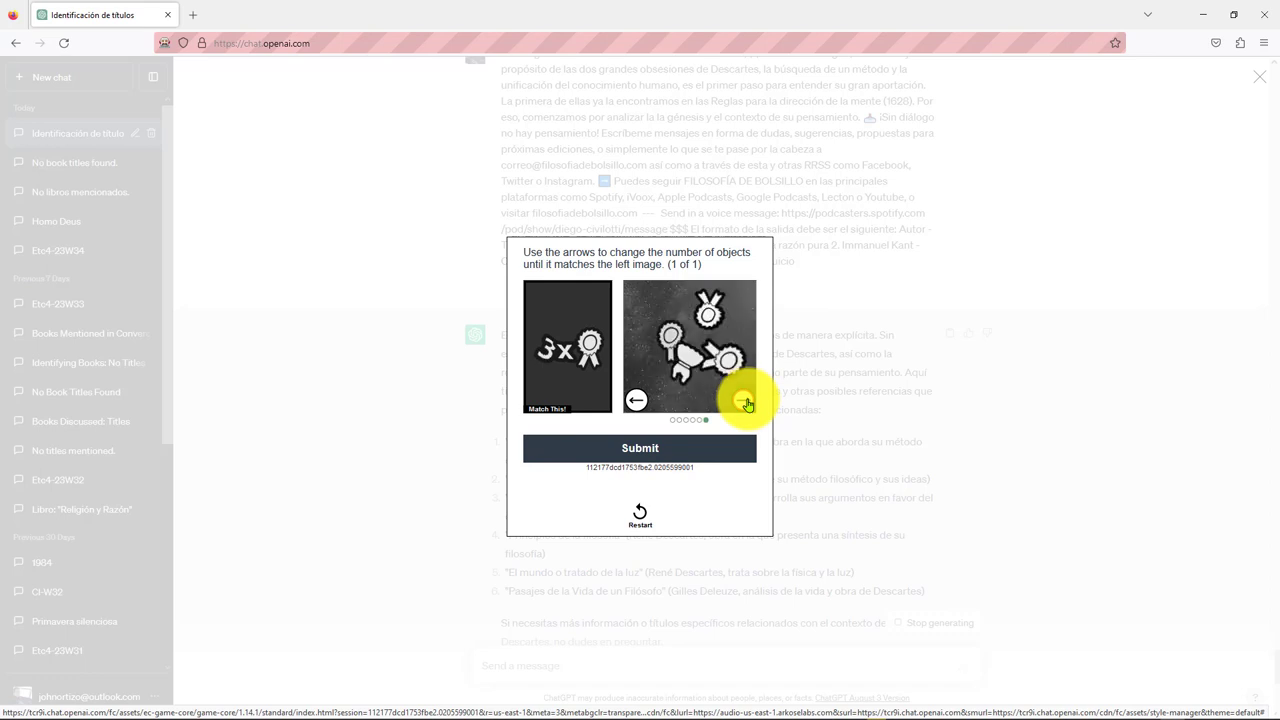
{"action": "left_click", "coordinate": [650, 447]}
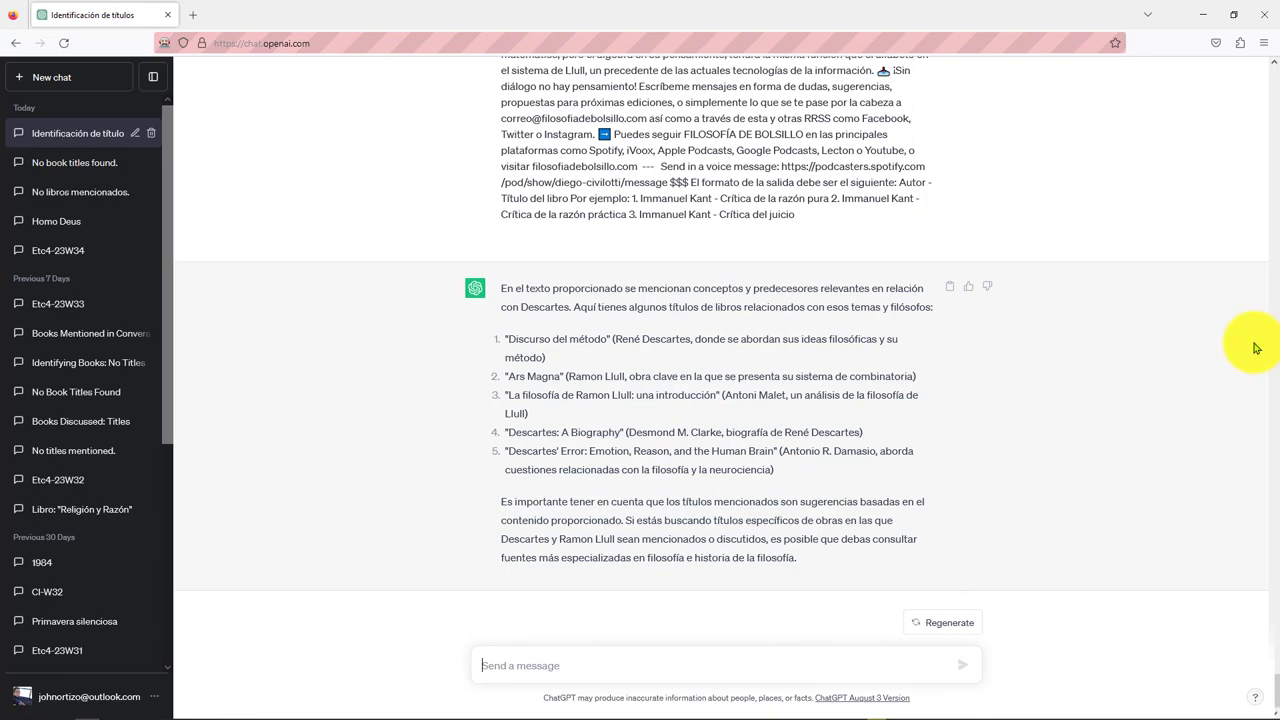
Submit the book-title prompt for the episode description that follows the one on Descartes and Ramon Llull.
{"action": "key", "text": "ctrl+v"}
{"action": "key", "text": "Return"}
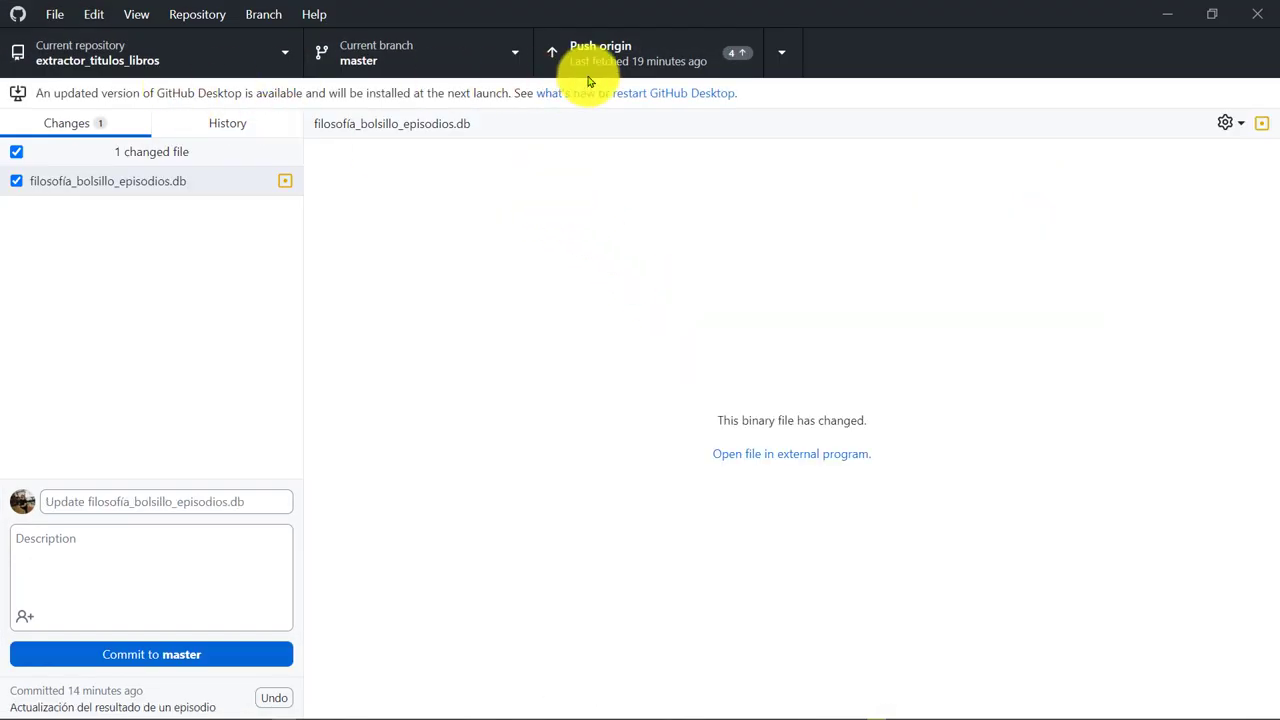
Push the pending local commits of the extractor_titulos_libros repository to origin.
{"action": "left_click", "coordinate": [655, 62]}
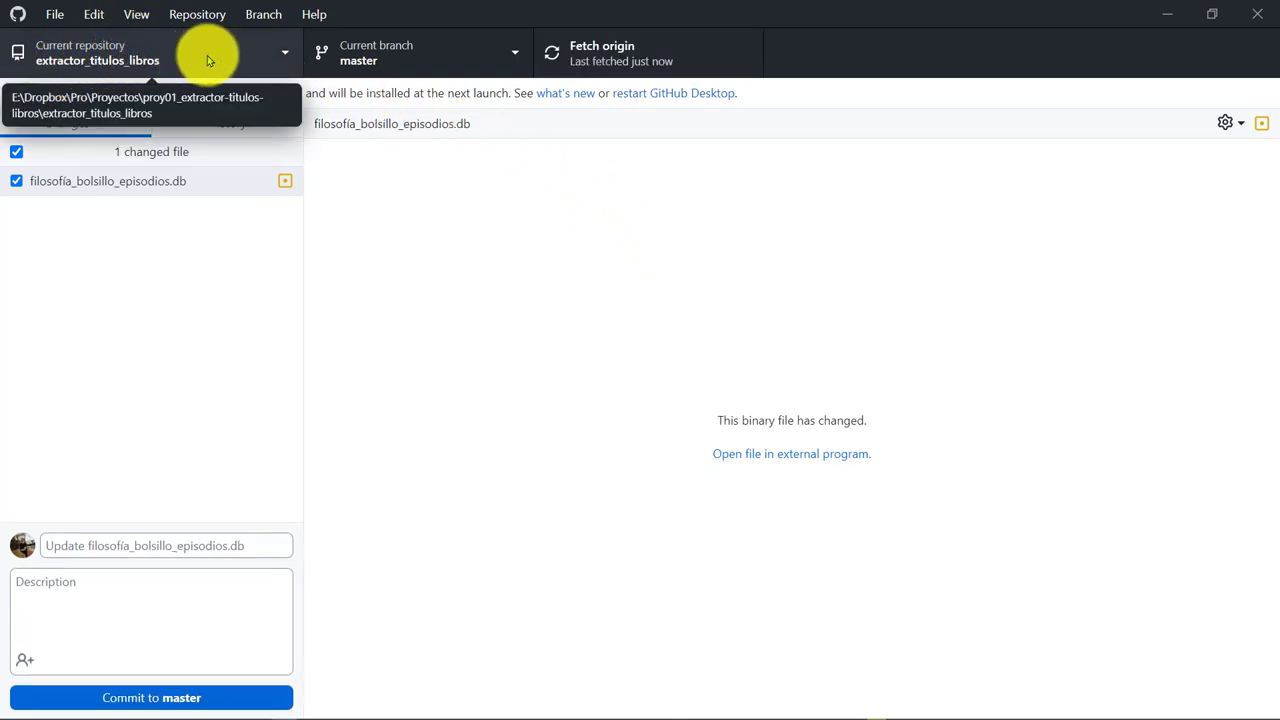
{"action": "right_click", "coordinate": [234, 181]}
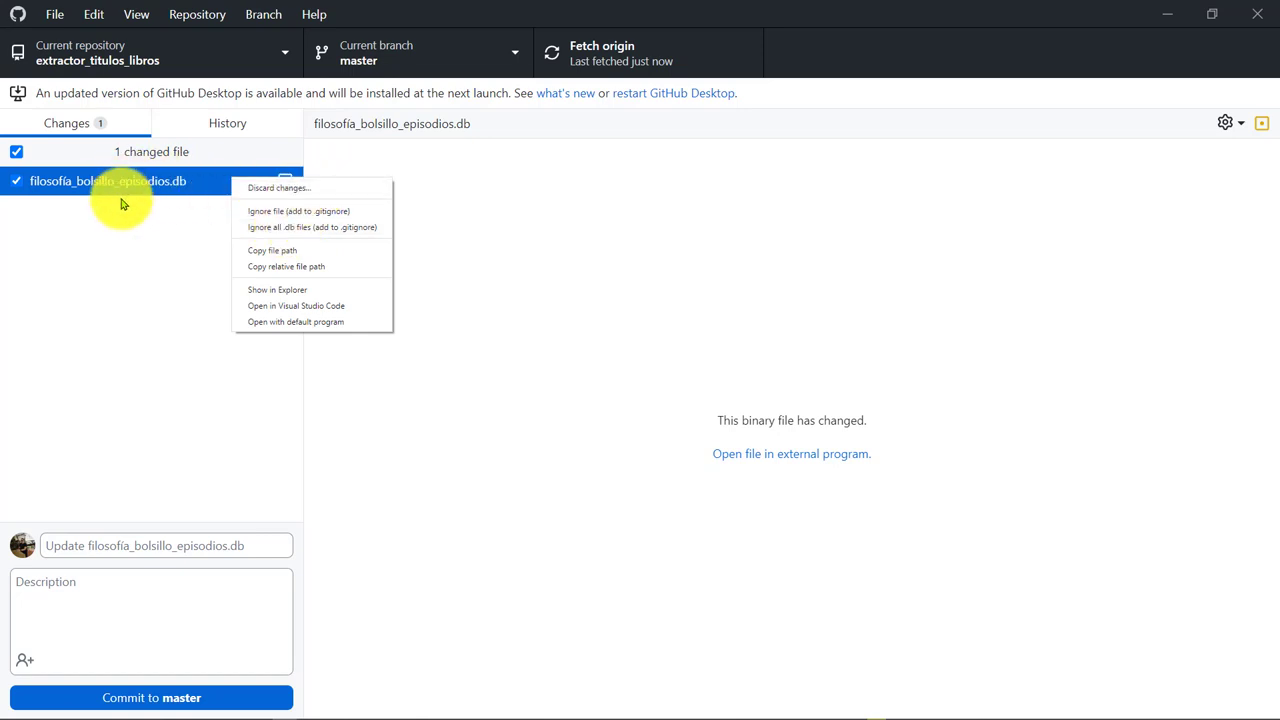
{"action": "left_click", "coordinate": [154, 188]}
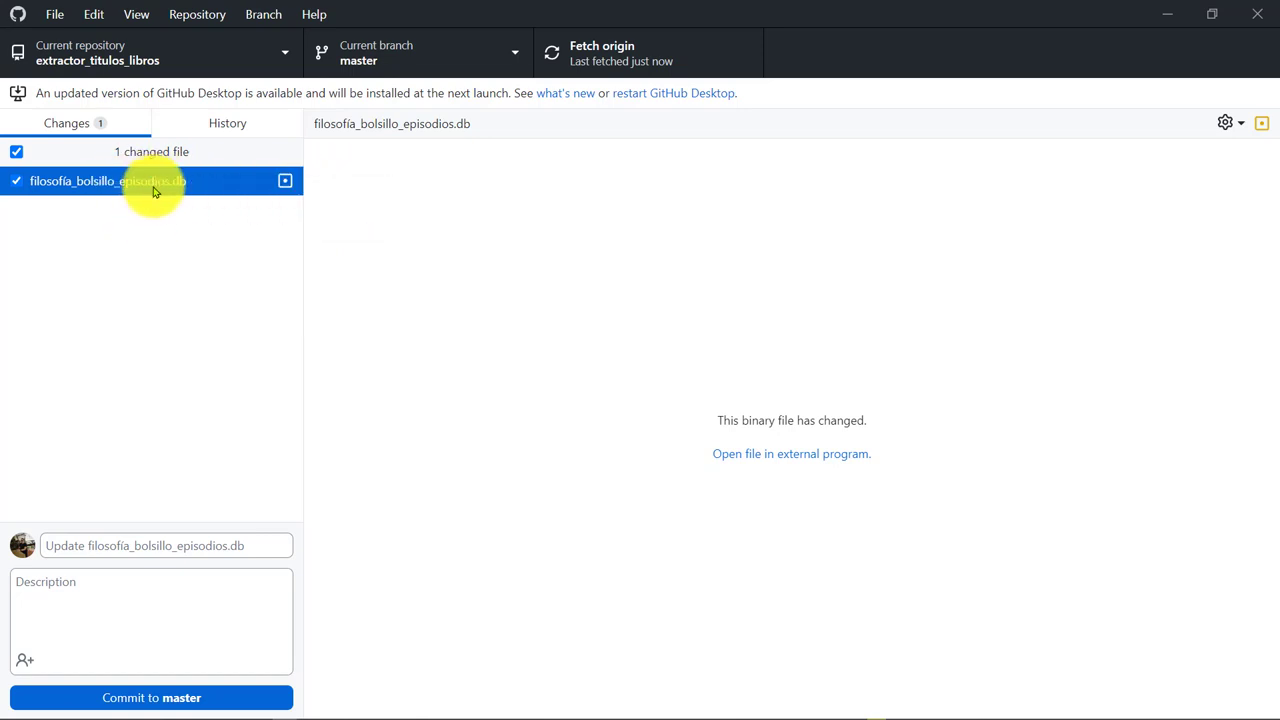
{"action": "right_click", "coordinate": [155, 188]}
{"action": "key", "text": "Escape"}
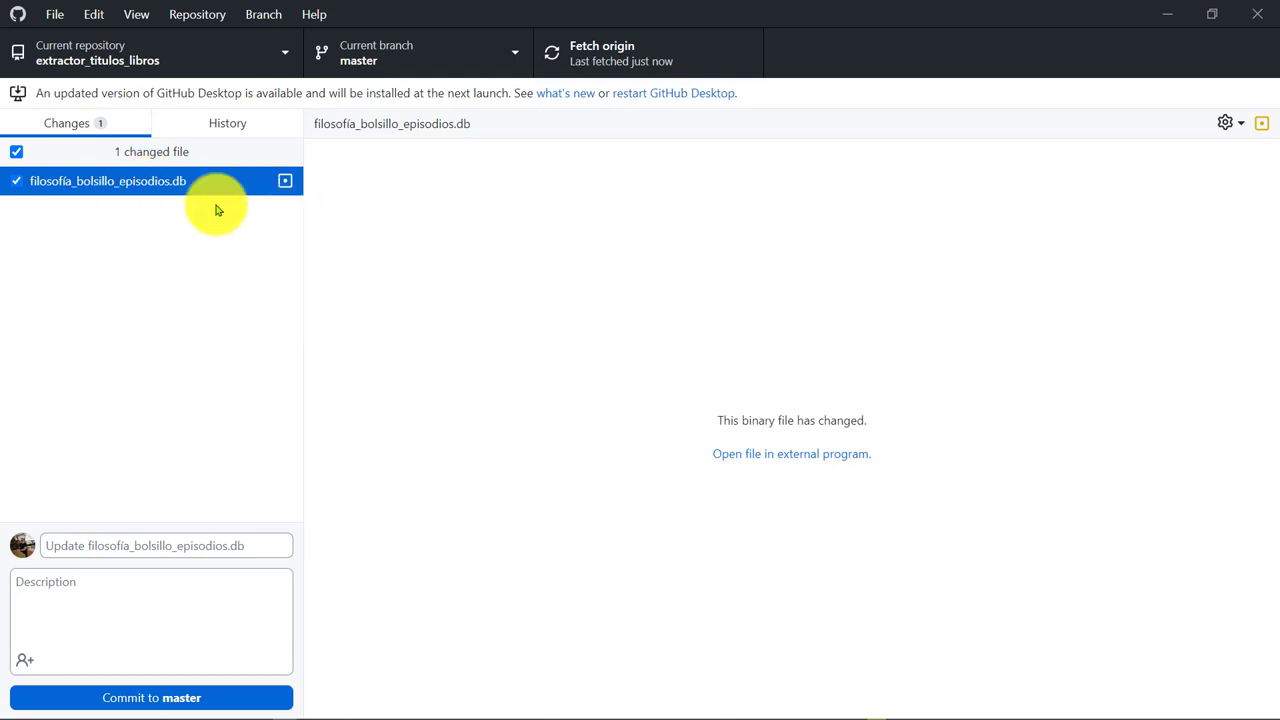
{"action": "left_click", "coordinate": [606, 274]}
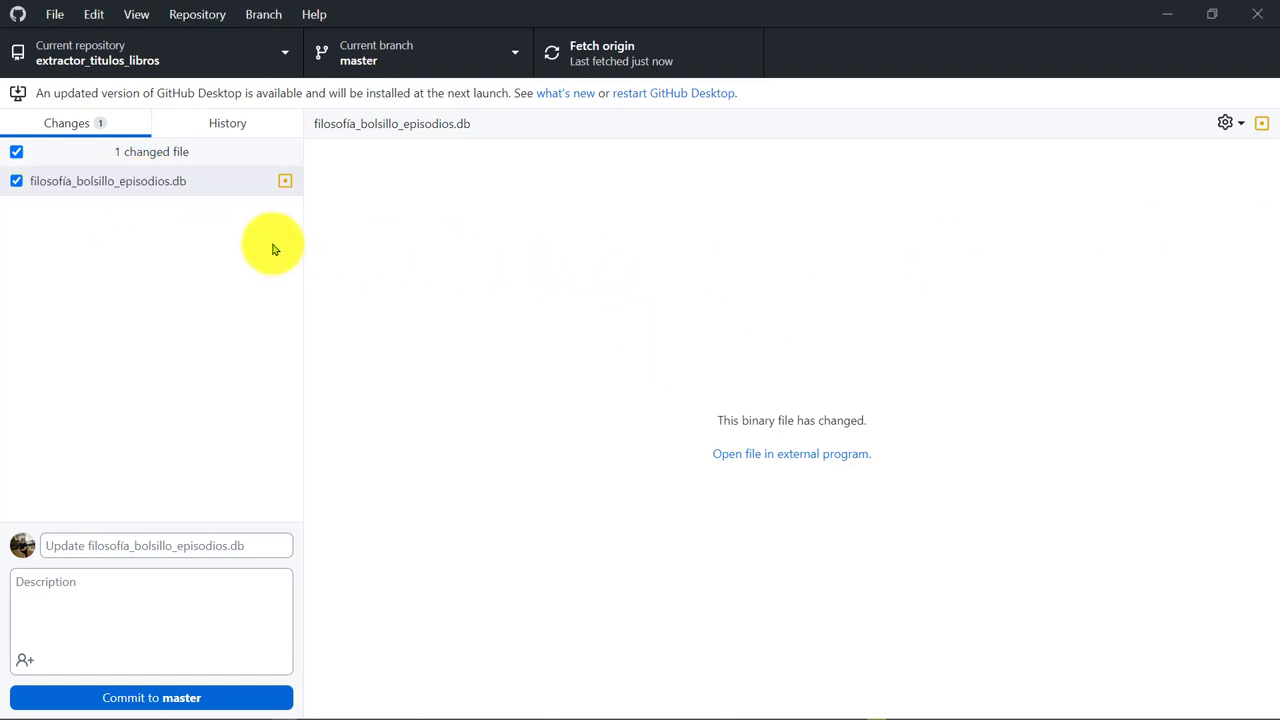
{"action": "key", "text": "alt"}
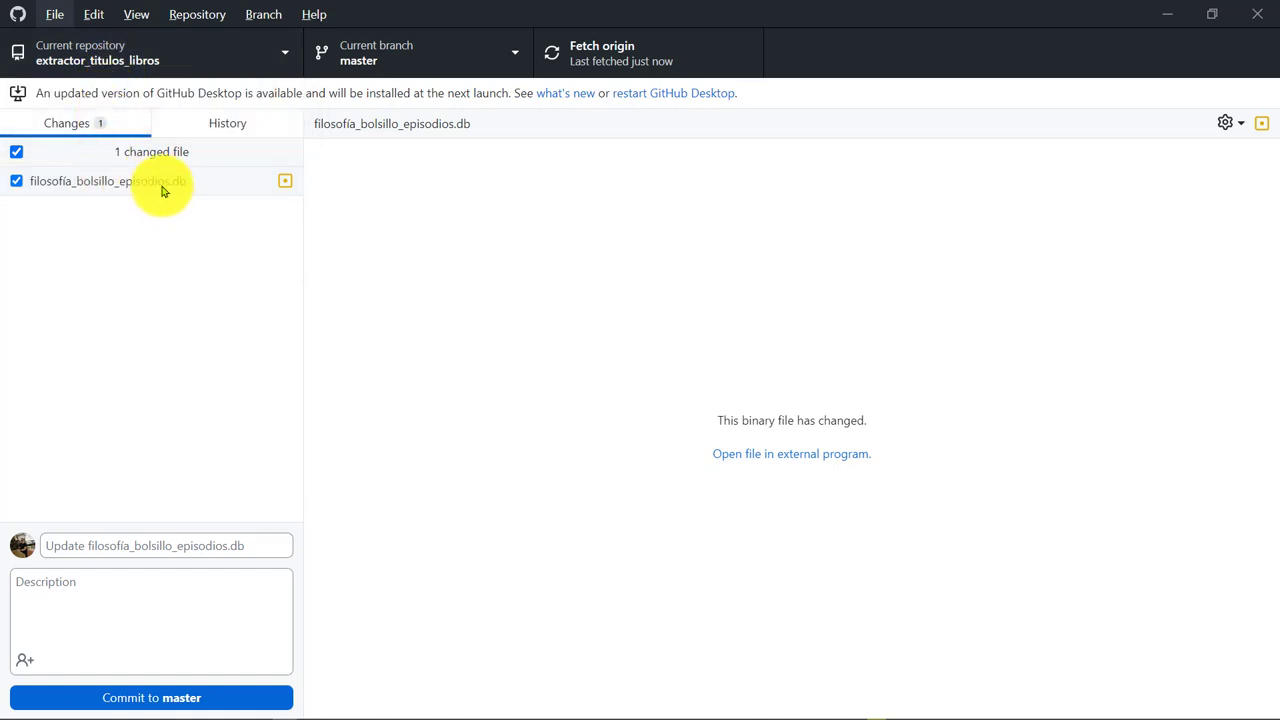
Commit the changed filosofía_bolsillo_episodios.db to master with the summary "Actualización de listado de libros" and push it to origin.
{"action": "left_click", "coordinate": [130, 540]}
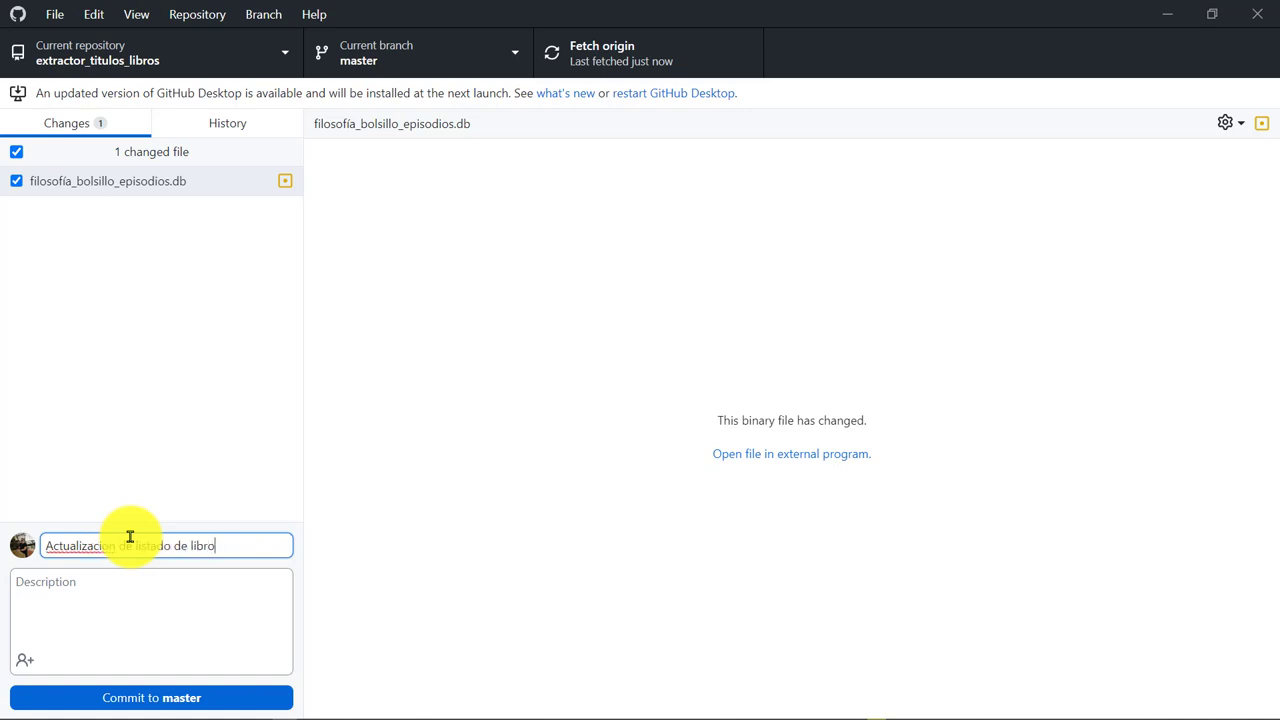
{"action": "type", "text": "s"}
{"action": "key", "text": "ctrl+Return"}
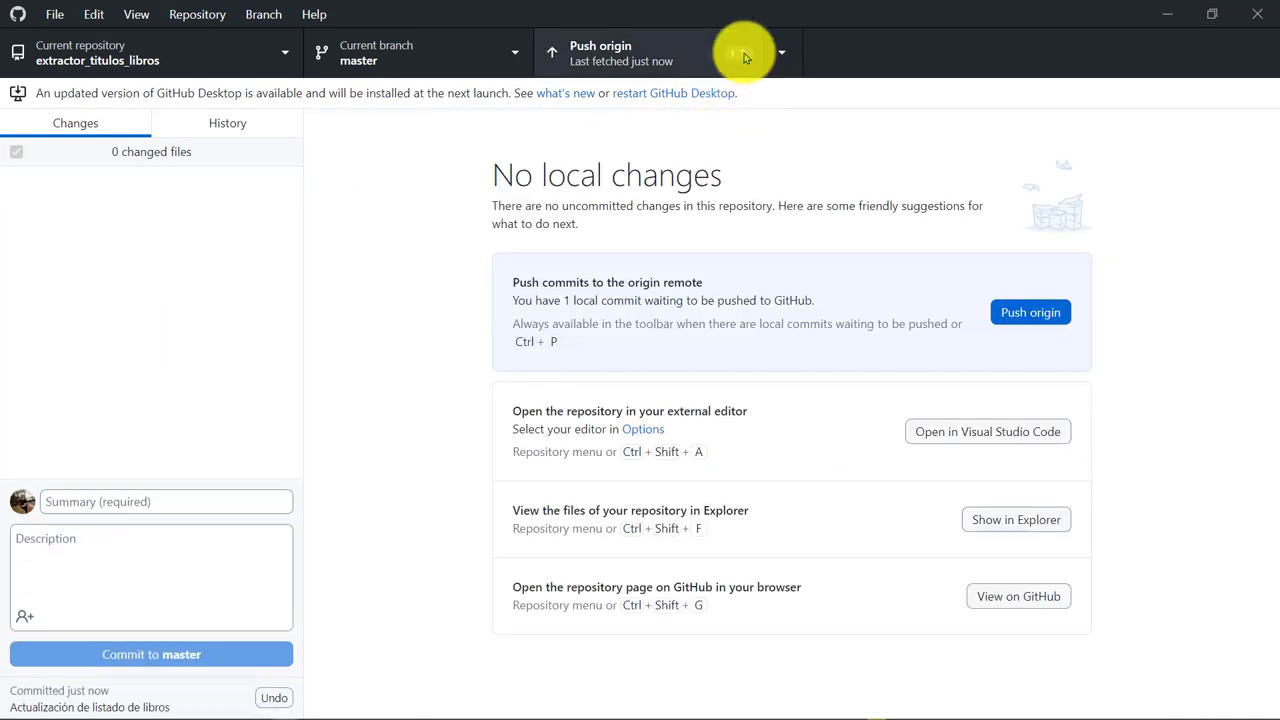
{"action": "left_click", "coordinate": [737, 51]}
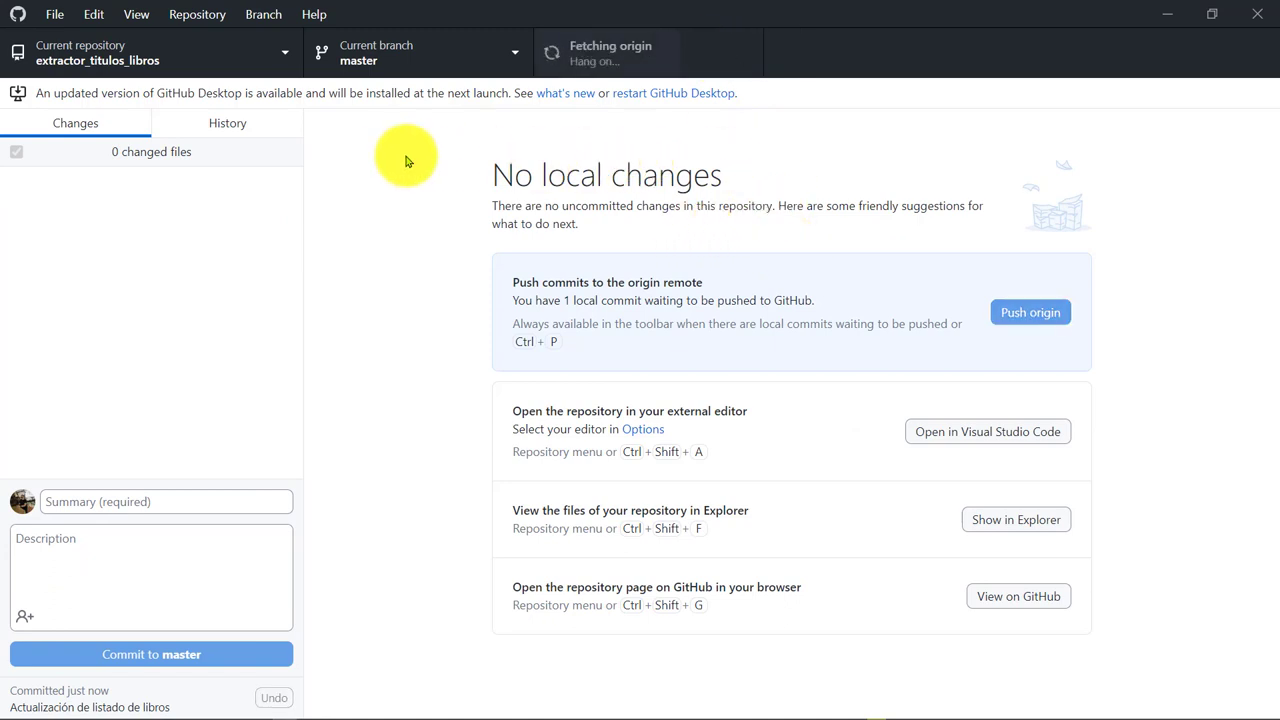
Check the extractor_filosofia_bolsillo repository for changes and return to the changed database file in extractor_titulos_libros.
{"action": "left_click", "coordinate": [137, 44]}
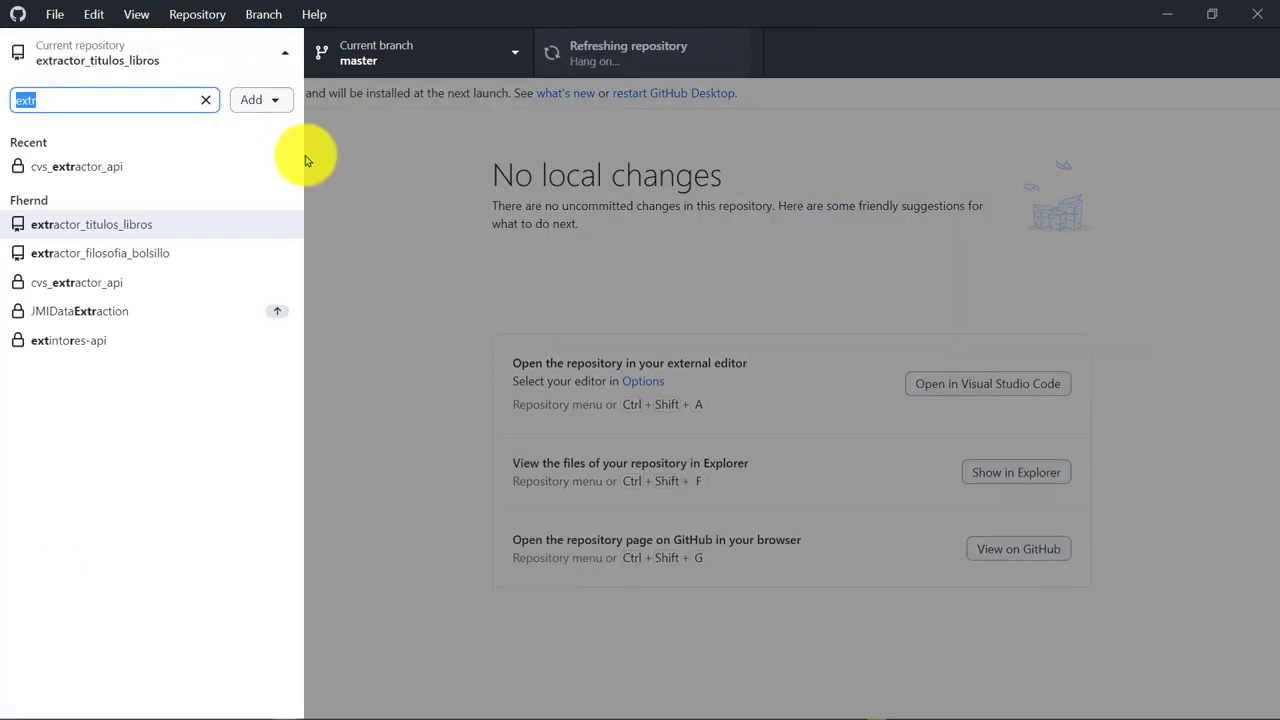
{"action": "left_click", "coordinate": [141, 252]}
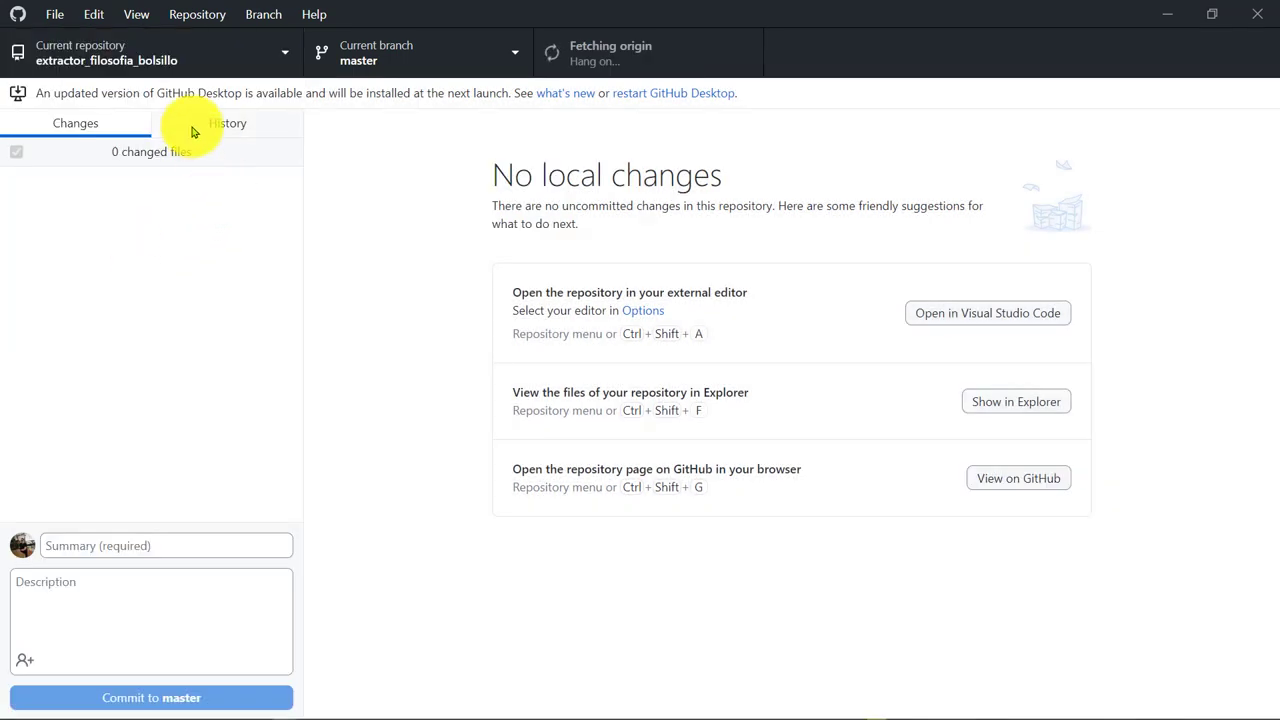
{"action": "left_click", "coordinate": [168, 46]}
{"action": "left_click", "coordinate": [110, 225]}
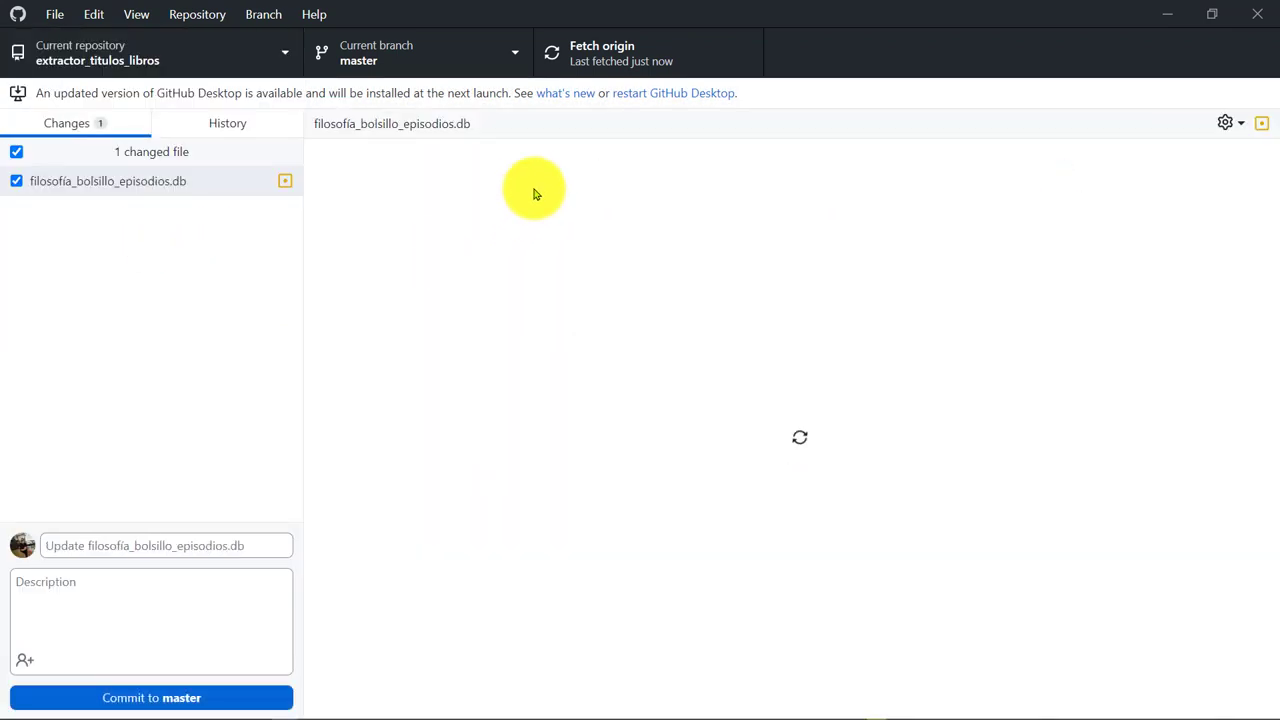
{"action": "left_click", "coordinate": [170, 185]}
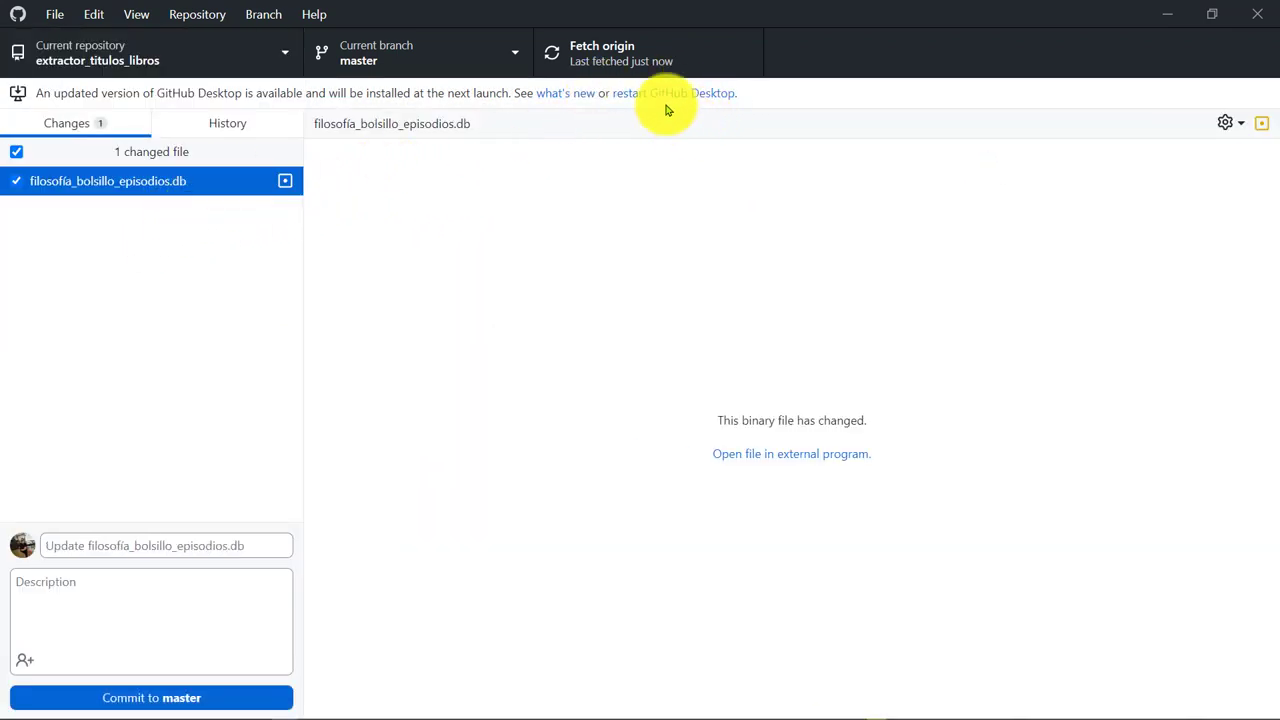
{"action": "left_click_drag", "start_coordinate": [649, 100], "coordinate": [675, 109]}
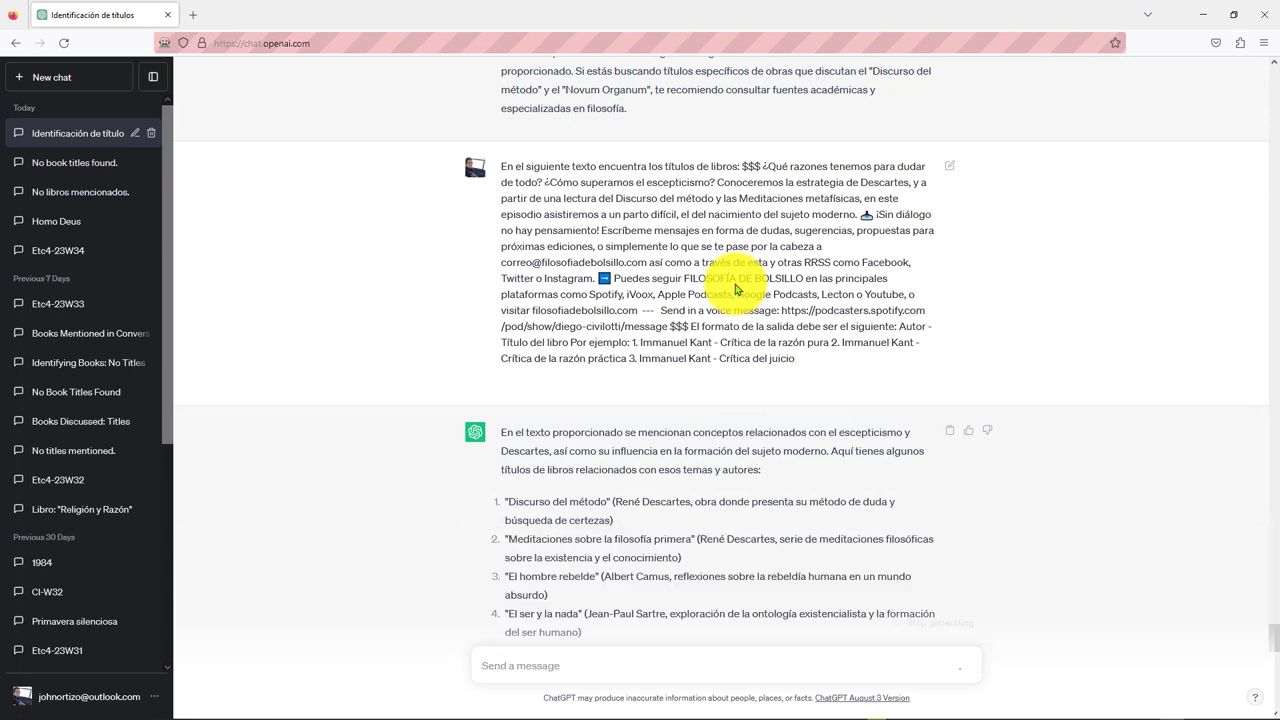